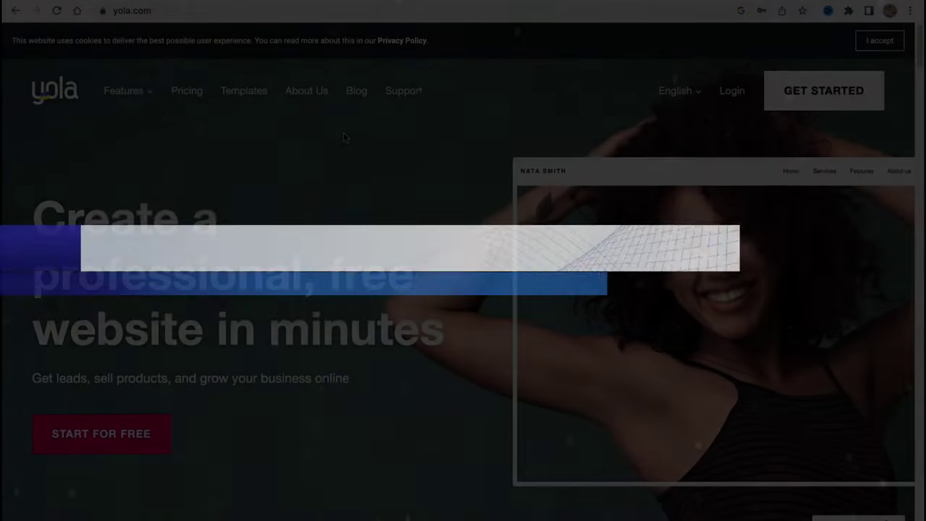
Scroll through the yola.com homepage and accept the cookie notice.
{"action": "scroll", "coordinate": [345, 138], "scroll_direction": "down", "scroll_amount": 1}
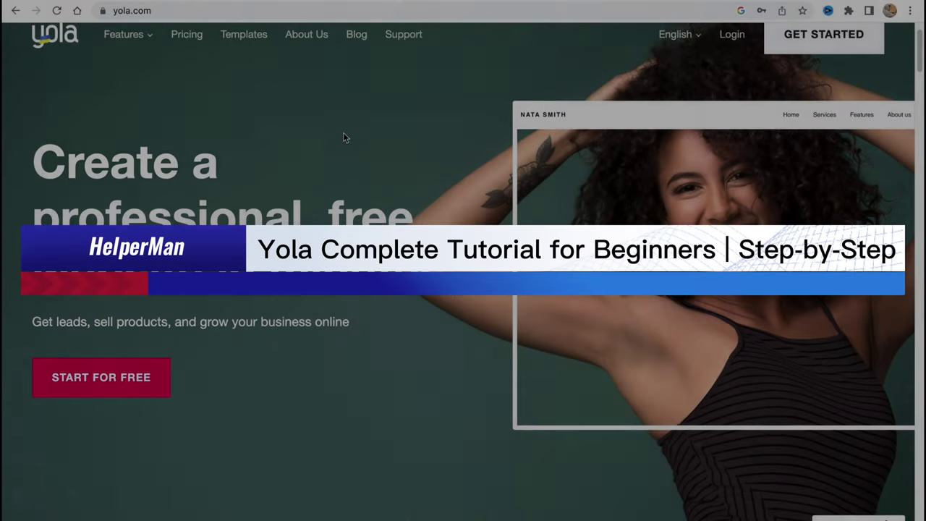
{"action": "scroll", "coordinate": [343, 132], "scroll_direction": "down", "scroll_amount": 3}
{"action": "scroll", "coordinate": [343, 134], "scroll_direction": "down", "scroll_amount": 5}
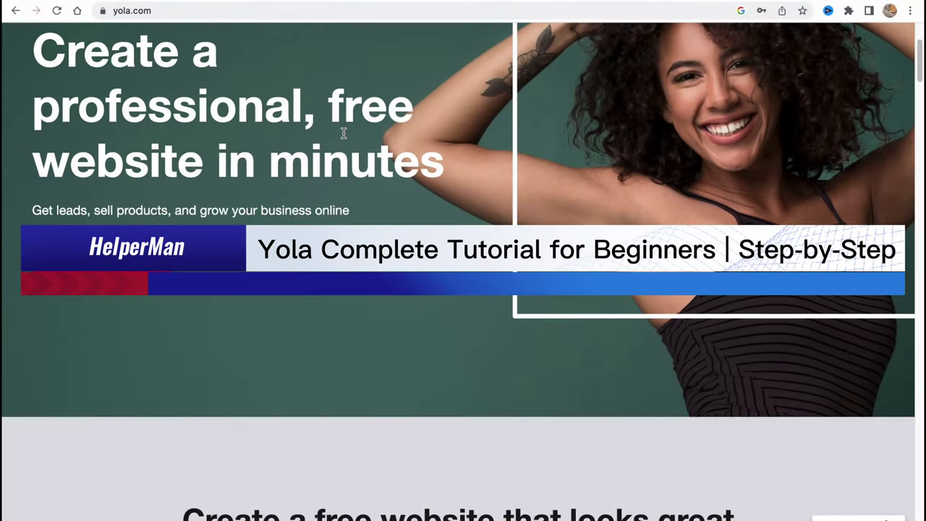
{"action": "scroll", "coordinate": [343, 134], "scroll_direction": "down", "scroll_amount": 5}
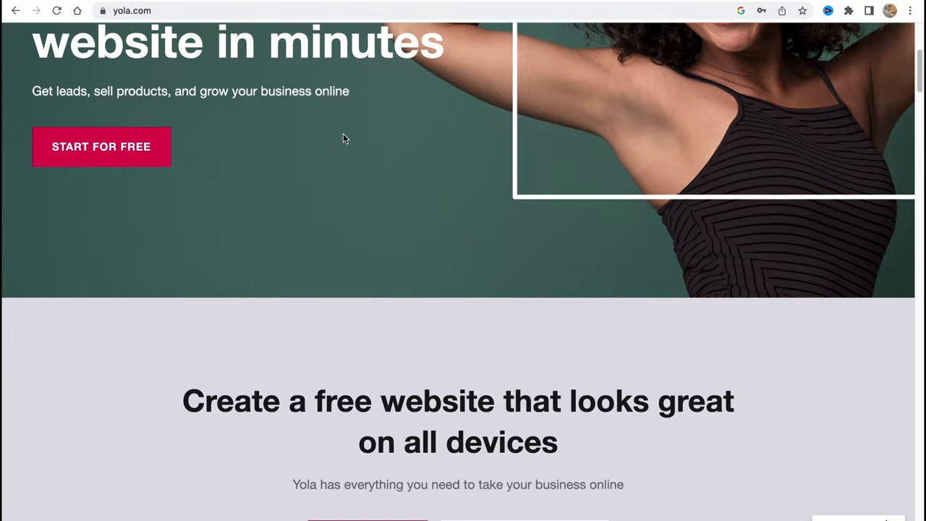
{"action": "scroll", "coordinate": [343, 138], "scroll_direction": "down", "scroll_amount": 3}
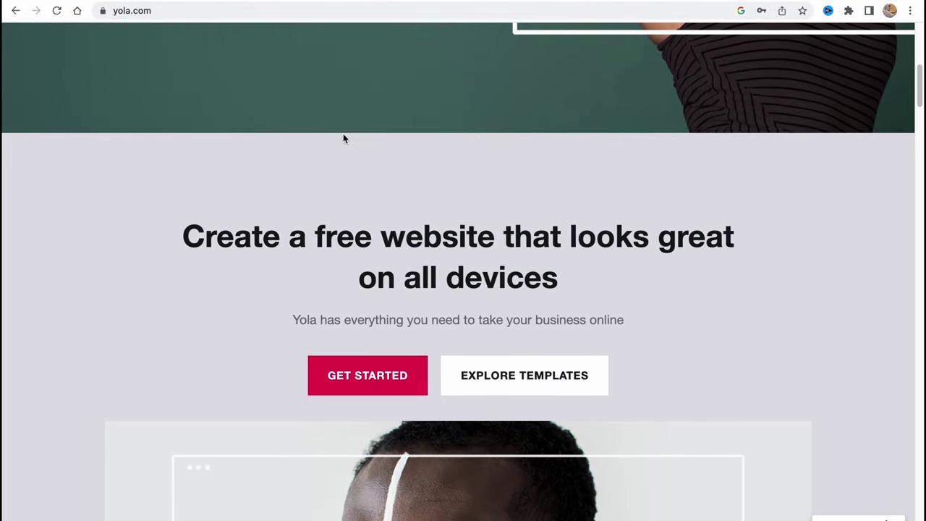
{"action": "scroll", "coordinate": [344, 139], "scroll_direction": "up", "scroll_amount": 10}
{"action": "scroll", "coordinate": [343, 139], "scroll_direction": "up", "scroll_amount": 2}
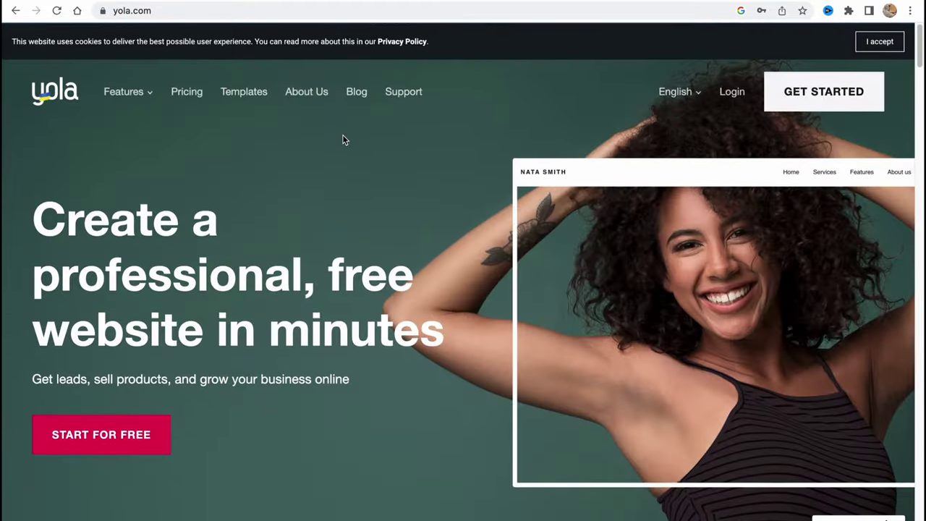
{"action": "left_click", "coordinate": [880, 40]}
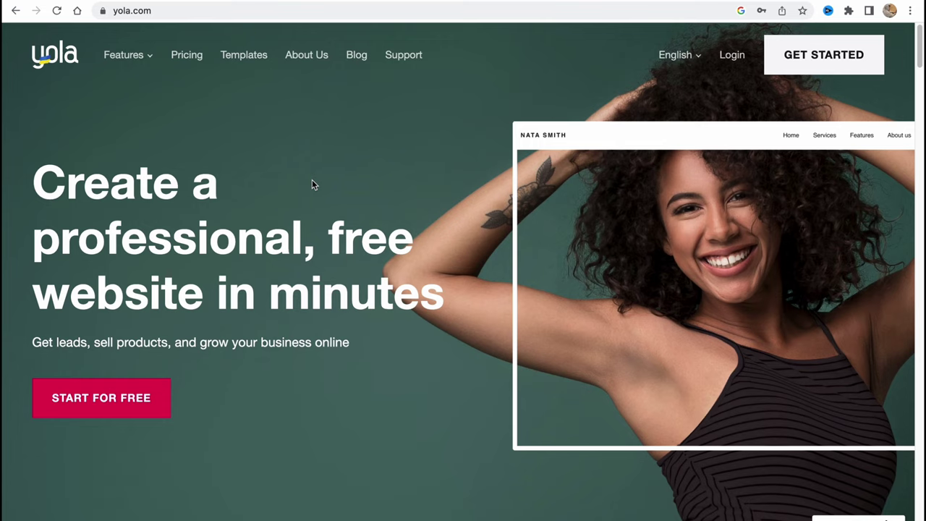
{"action": "left_click", "coordinate": [186, 56]}
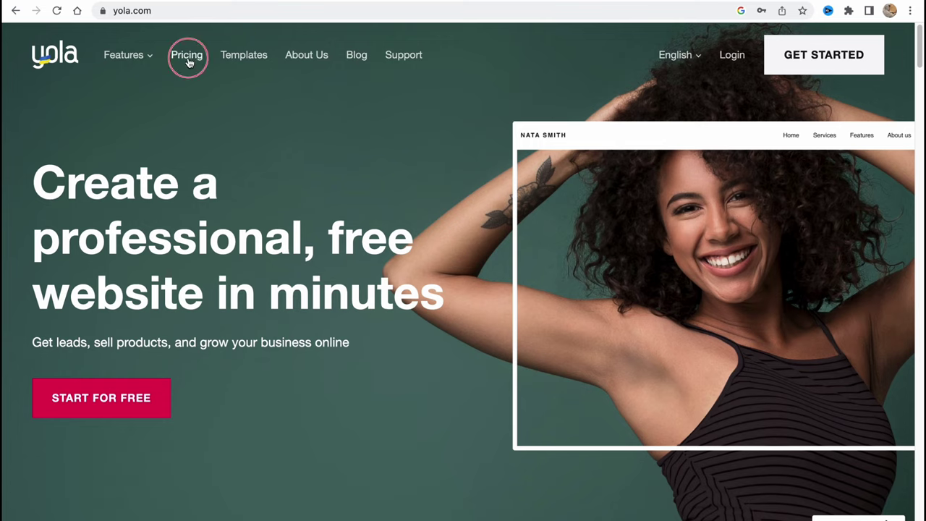
{"action": "left_click", "coordinate": [806, 58]}
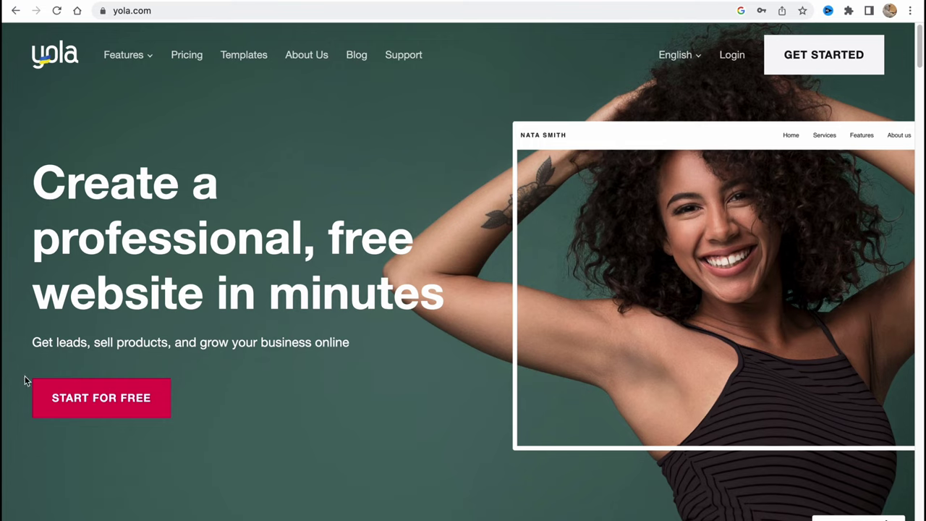
Dismiss the sign-up form and sign in to Yola with the saved account.
{"action": "left_click", "coordinate": [829, 57]}
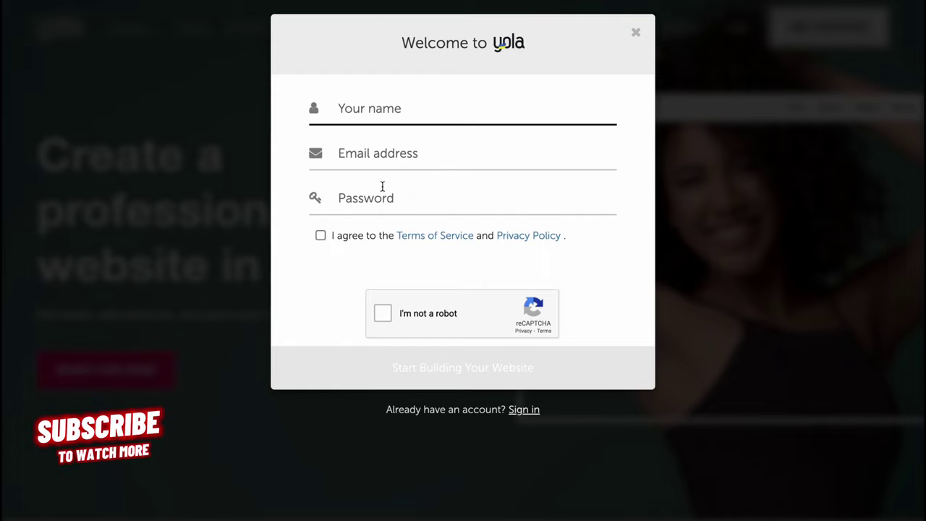
{"action": "left_click", "coordinate": [637, 34]}
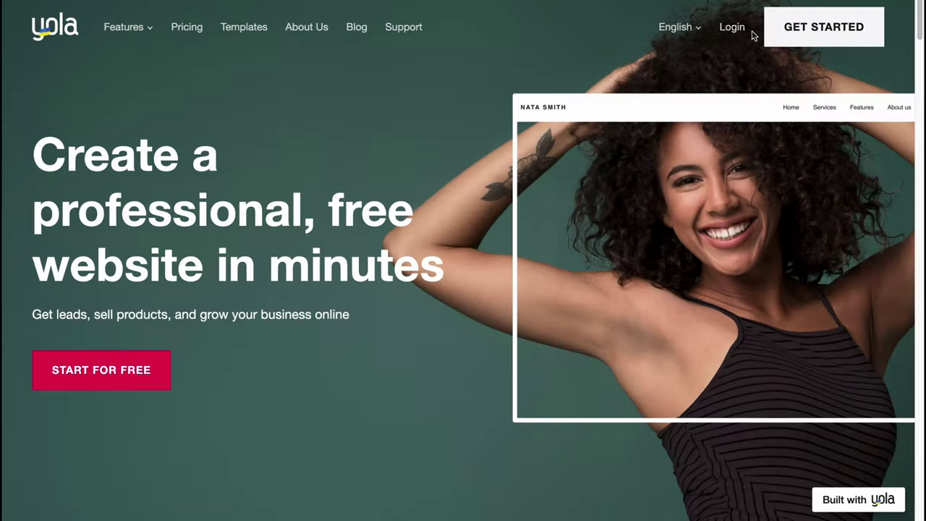
{"action": "left_click", "coordinate": [734, 29]}
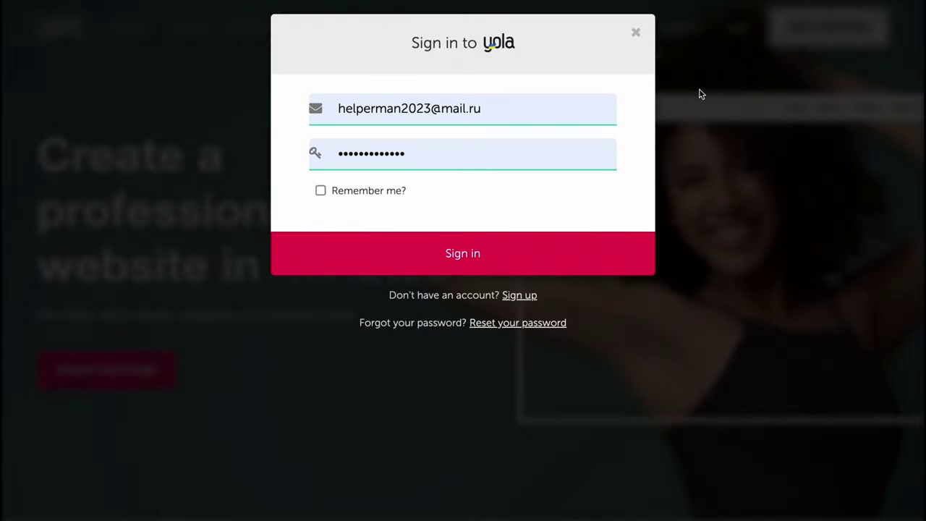
{"action": "left_click", "coordinate": [466, 254]}
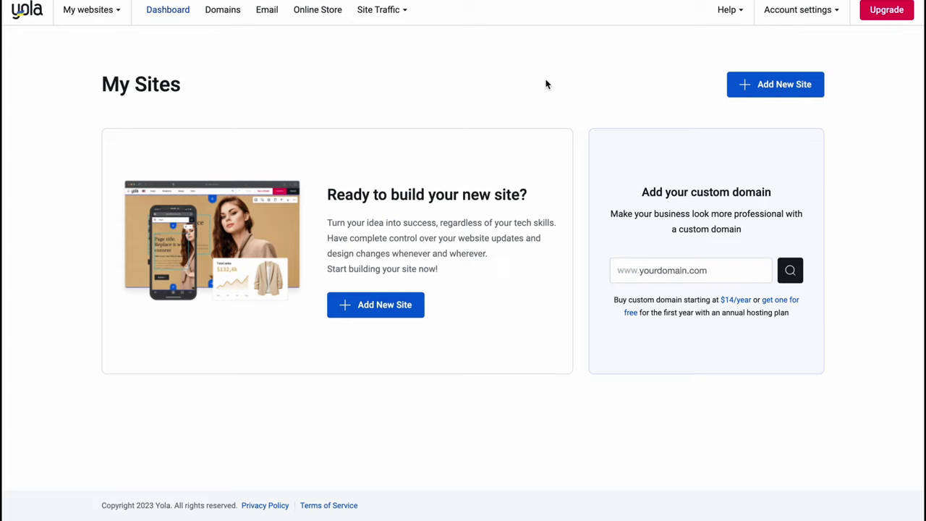
Return to the Dashboard and start a new site with Add New Site.
{"action": "mouse_move", "coordinate": [110, 16]}
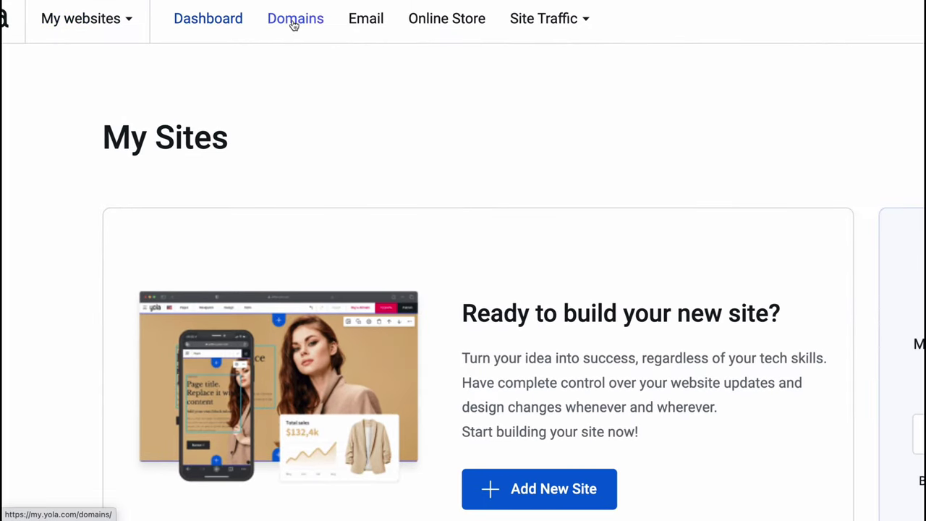
{"action": "mouse_move", "coordinate": [572, 22]}
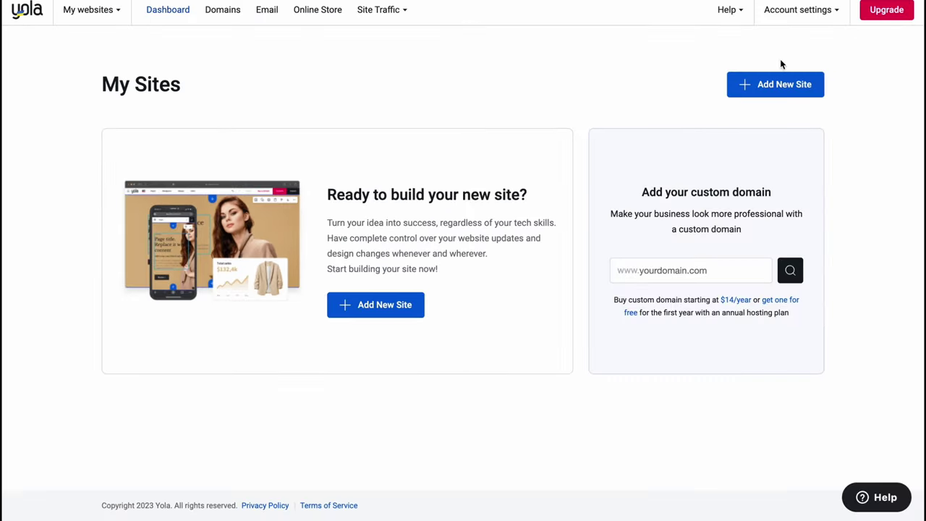
{"action": "mouse_move", "coordinate": [793, 13]}
{"action": "mouse_move", "coordinate": [96, 16]}
{"action": "left_click", "coordinate": [162, 15]}
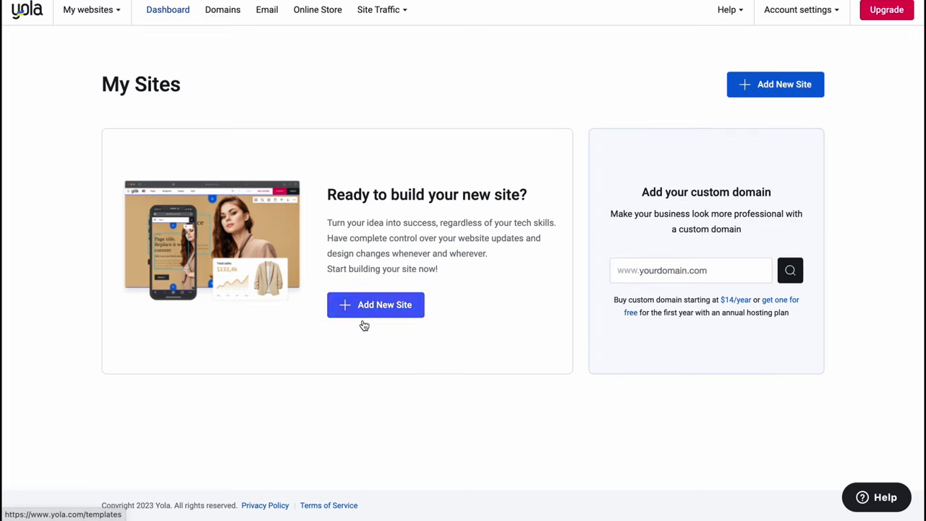
{"action": "left_click", "coordinate": [397, 304]}
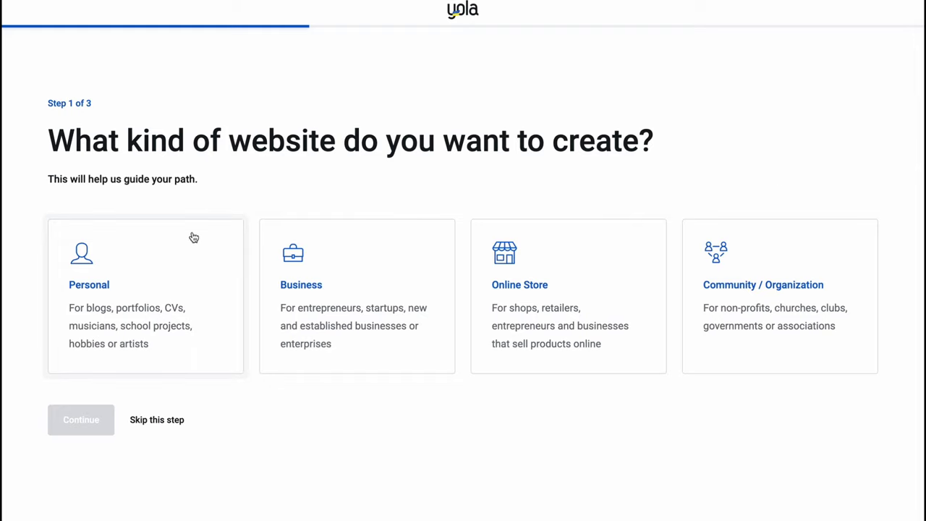
Choose a Personal website and compare the Business and Community / Organization templates.
{"action": "left_click", "coordinate": [132, 300]}
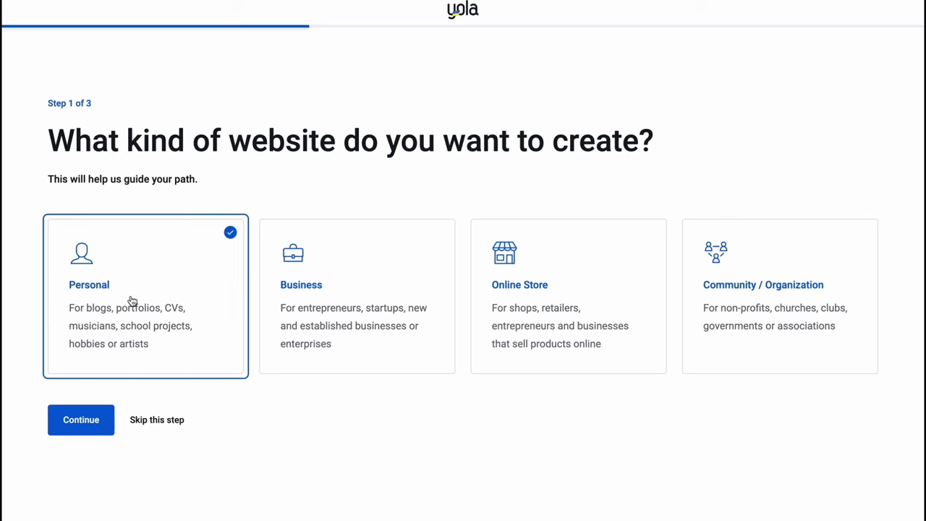
{"action": "left_click", "coordinate": [94, 420]}
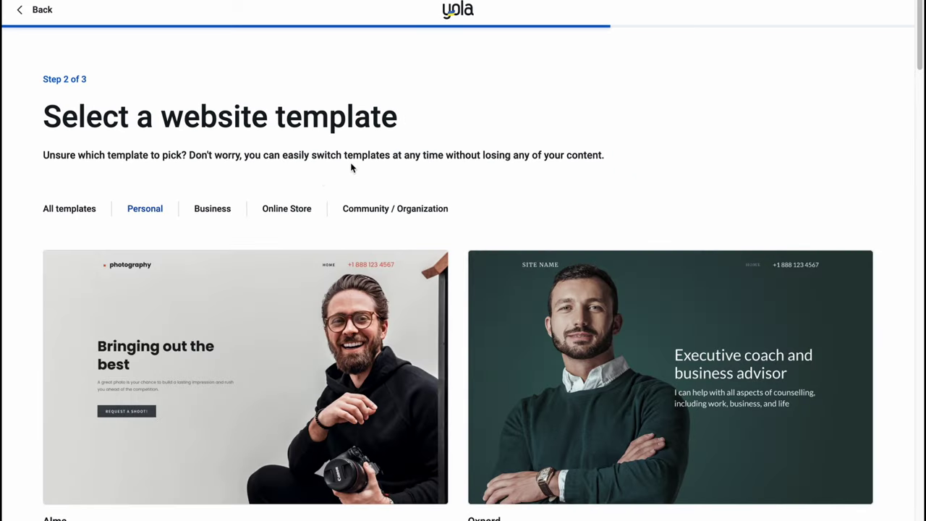
{"action": "scroll", "coordinate": [552, 411], "scroll_direction": "down", "scroll_amount": 1}
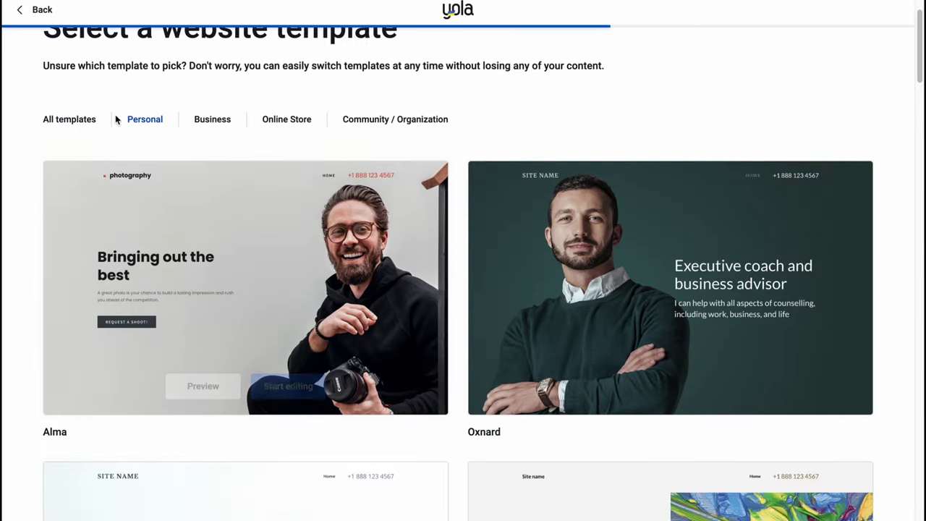
{"action": "left_click", "coordinate": [217, 123]}
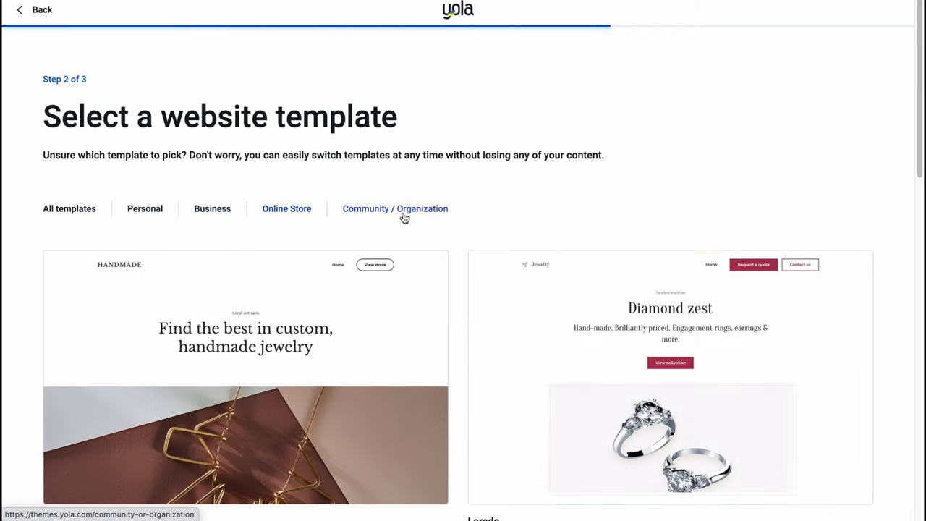
{"action": "left_click", "coordinate": [402, 216]}
{"action": "left_click", "coordinate": [146, 212]}
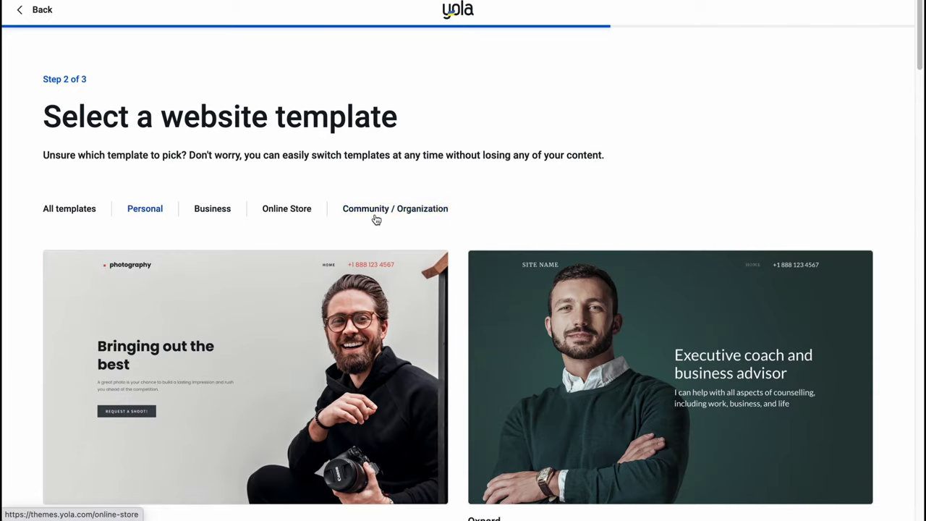
Preview the Oxnard template in phone and tablet views, then use it.
{"action": "scroll", "coordinate": [385, 221], "scroll_direction": "down", "scroll_amount": 6}
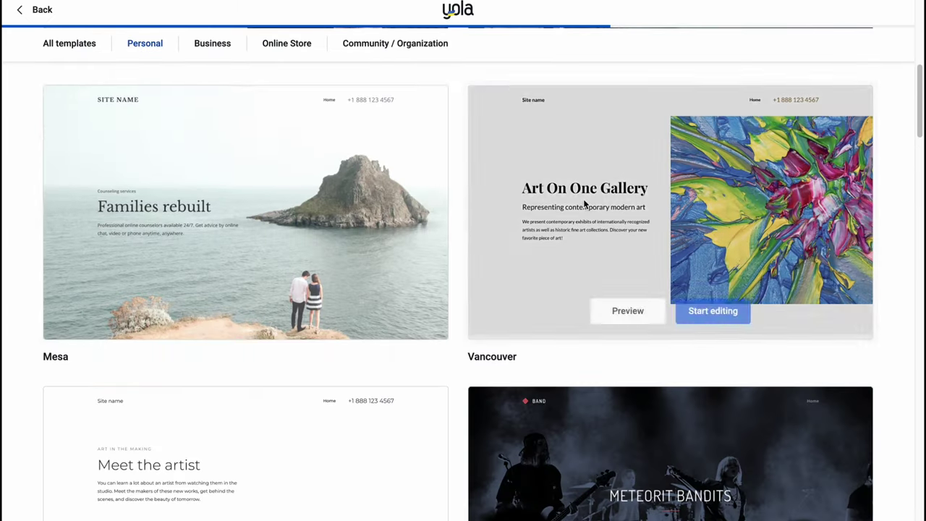
{"action": "scroll", "coordinate": [355, 273], "scroll_direction": "down", "scroll_amount": 5}
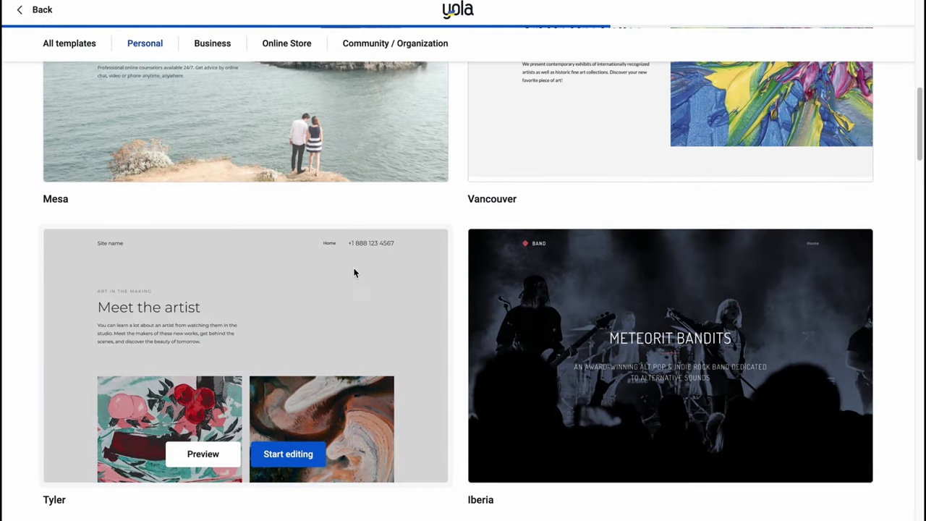
{"action": "scroll", "coordinate": [355, 274], "scroll_direction": "down", "scroll_amount": 5}
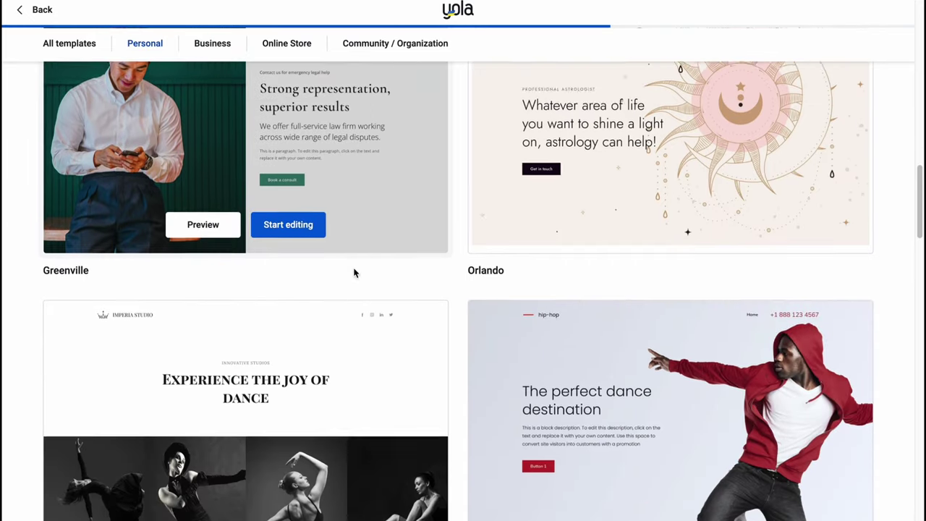
{"action": "scroll", "coordinate": [355, 273], "scroll_direction": "down", "scroll_amount": 6}
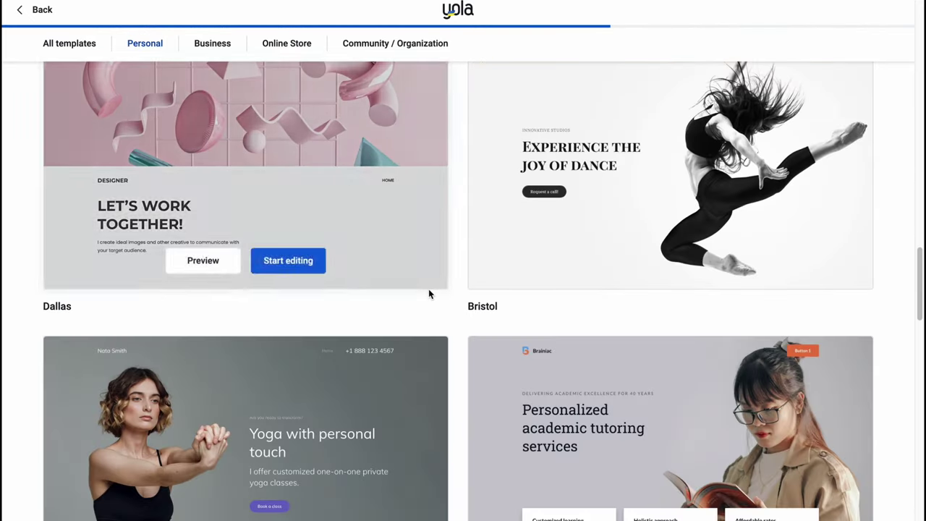
{"action": "scroll", "coordinate": [429, 288], "scroll_direction": "down", "scroll_amount": 10}
{"action": "scroll", "coordinate": [428, 287], "scroll_direction": "up", "scroll_amount": 15}
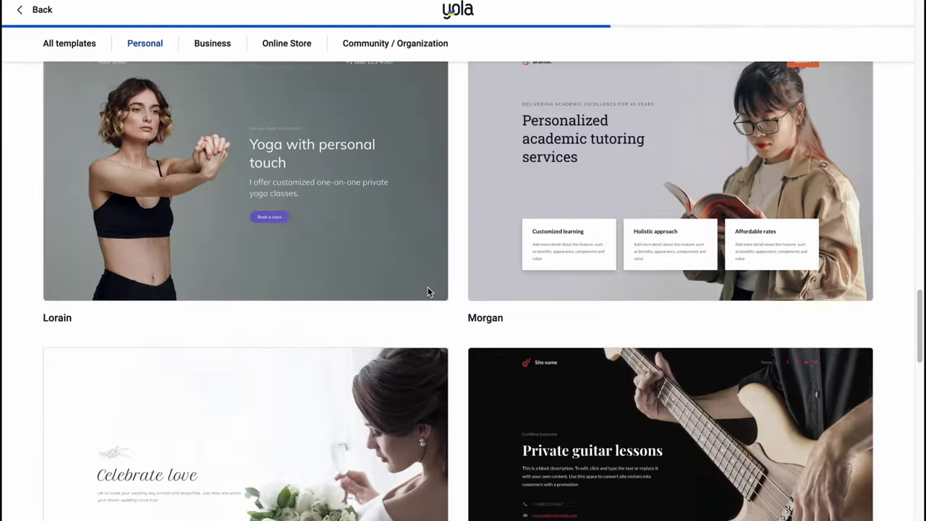
{"action": "scroll", "coordinate": [428, 292], "scroll_direction": "up", "scroll_amount": 8}
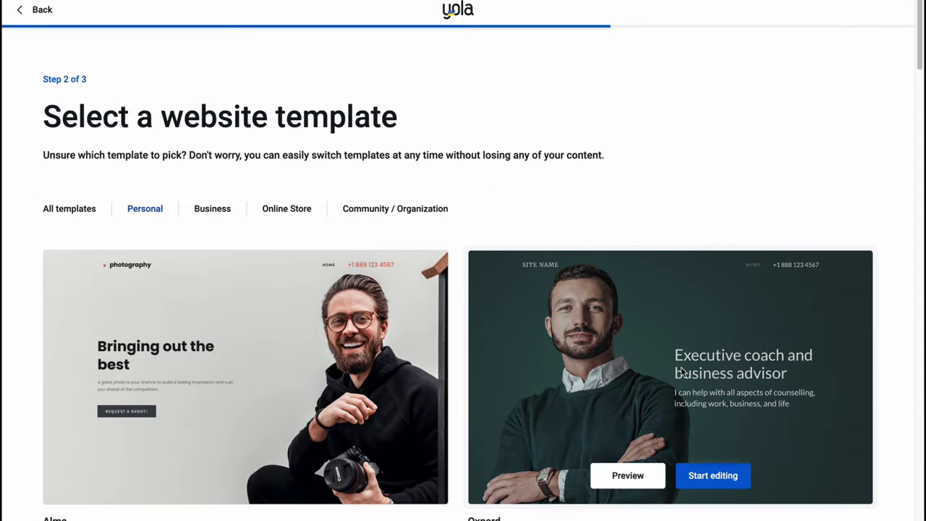
{"action": "scroll", "coordinate": [651, 356], "scroll_direction": "down", "scroll_amount": 1}
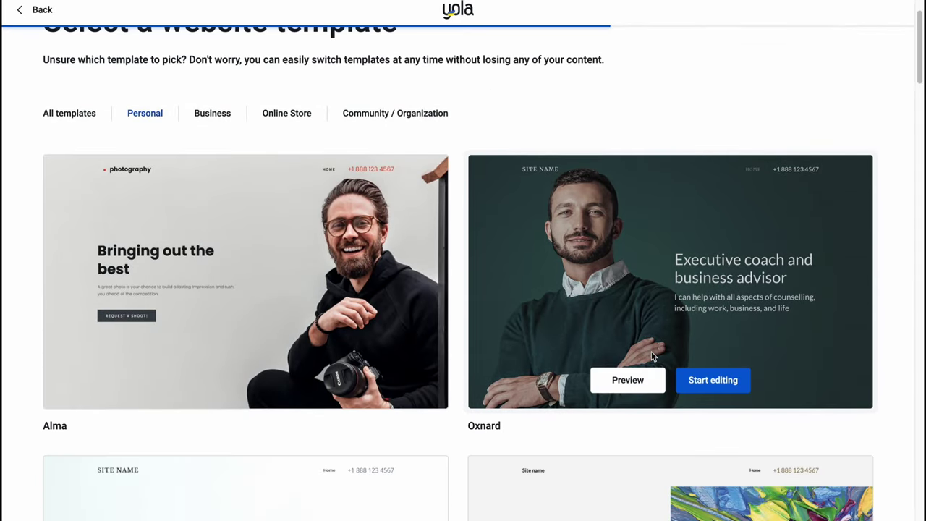
{"action": "left_click", "coordinate": [628, 380]}
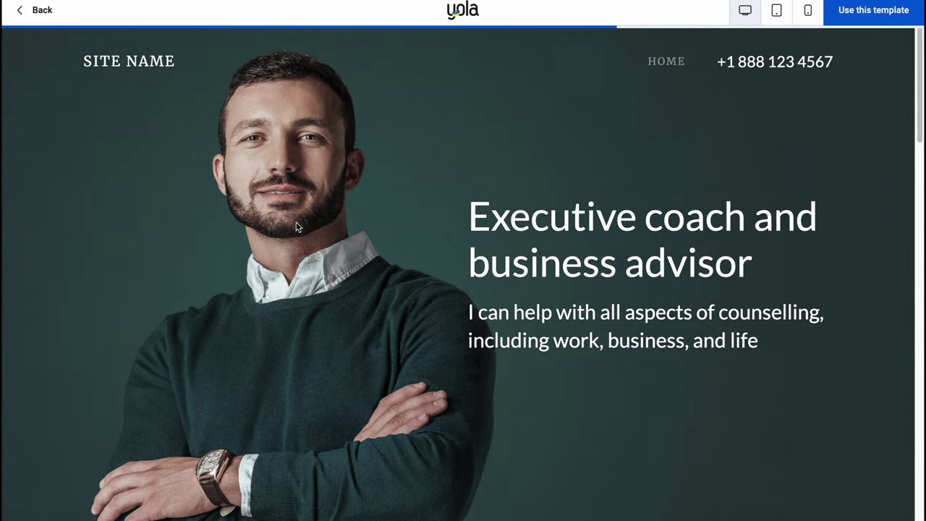
{"action": "left_click", "coordinate": [808, 11]}
{"action": "left_click", "coordinate": [778, 14]}
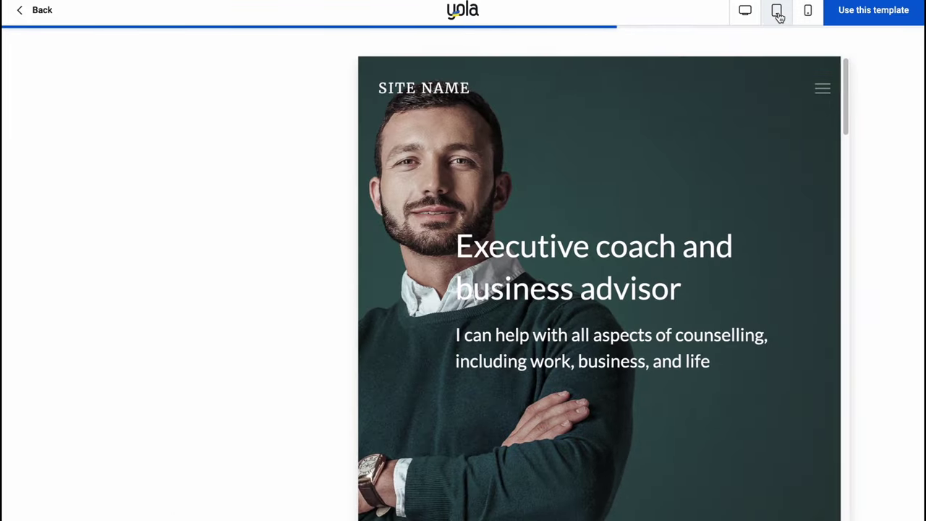
{"action": "left_click", "coordinate": [872, 10]}
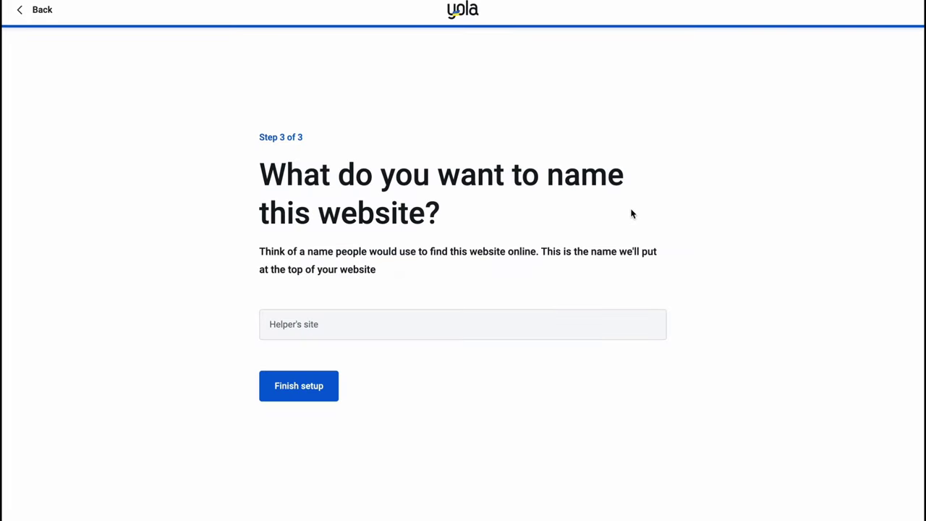
Name the website HELPERMAN and finish setup.
{"action": "left_click", "coordinate": [400, 320]}
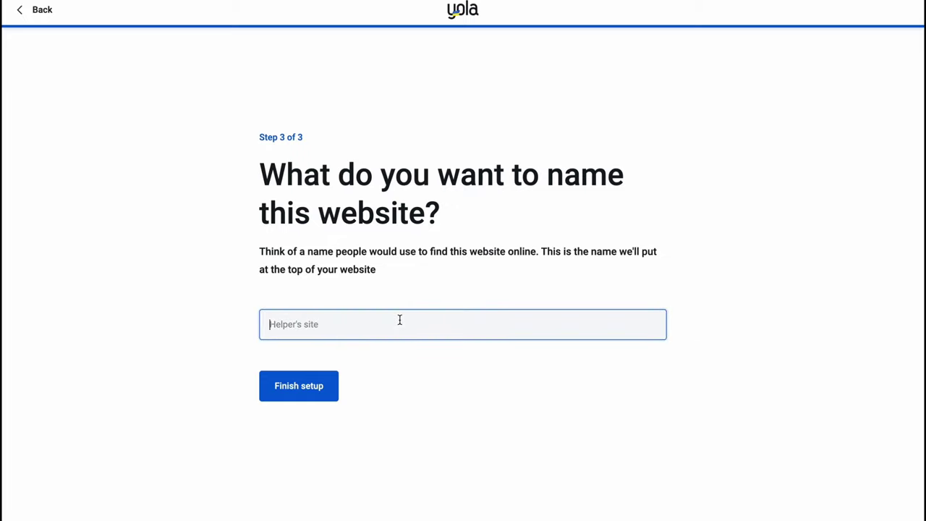
{"action": "type", "text": "HelperMan"}
{"action": "left_click", "coordinate": [306, 385]}
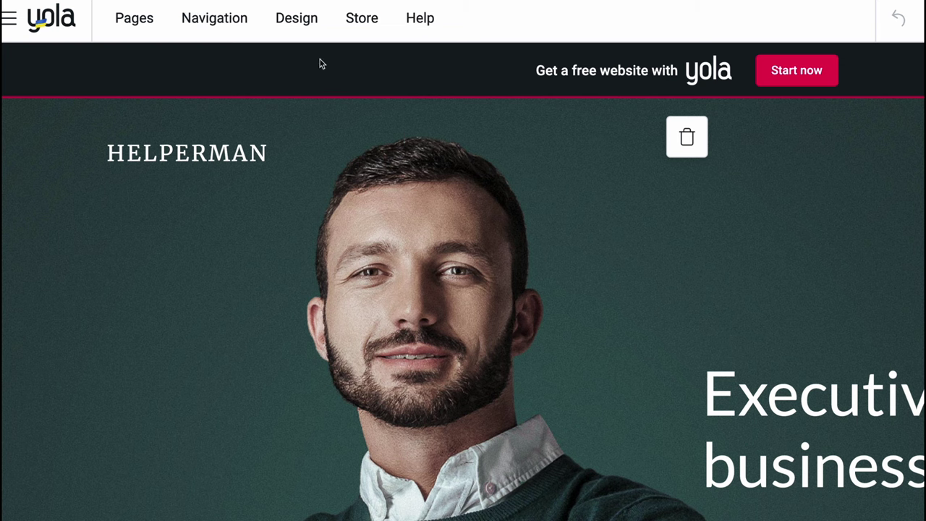
Apply and save colour Palette 1 in the website design settings.
{"action": "left_click", "coordinate": [297, 19]}
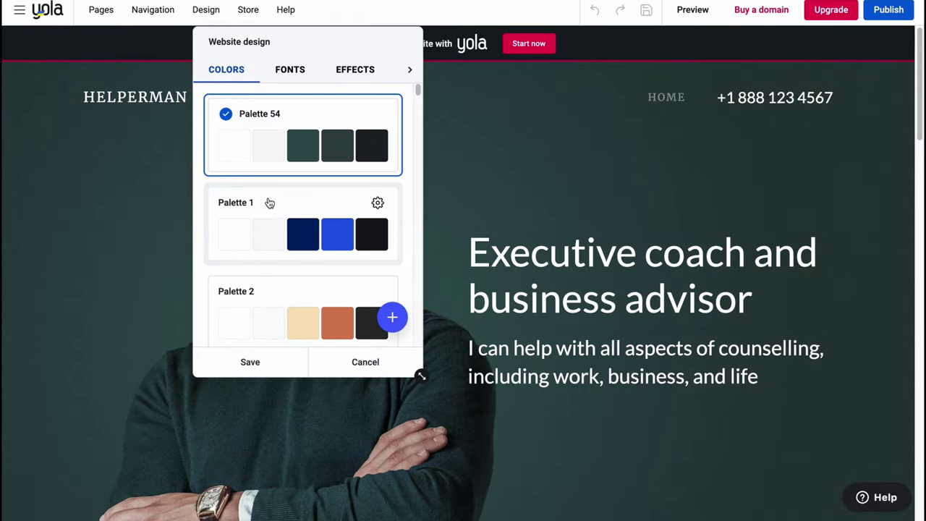
{"action": "left_click", "coordinate": [284, 229]}
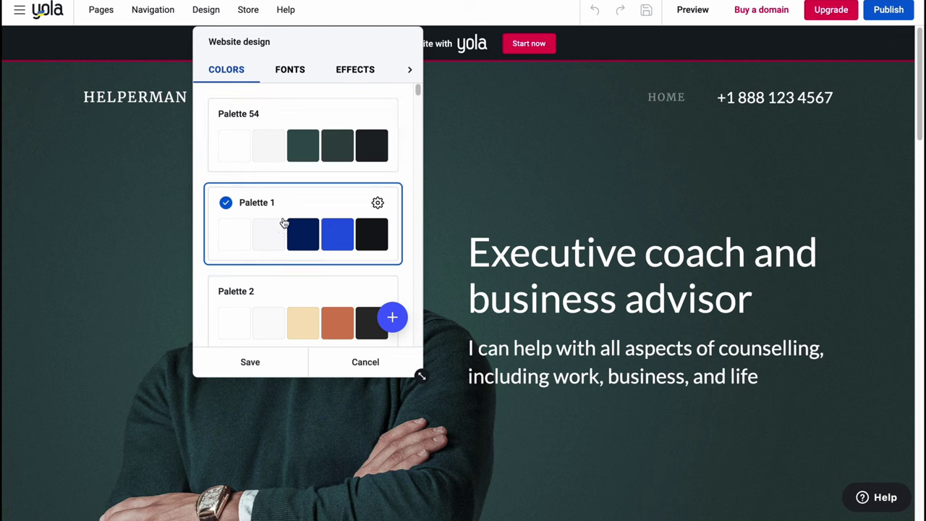
{"action": "left_click", "coordinate": [267, 360]}
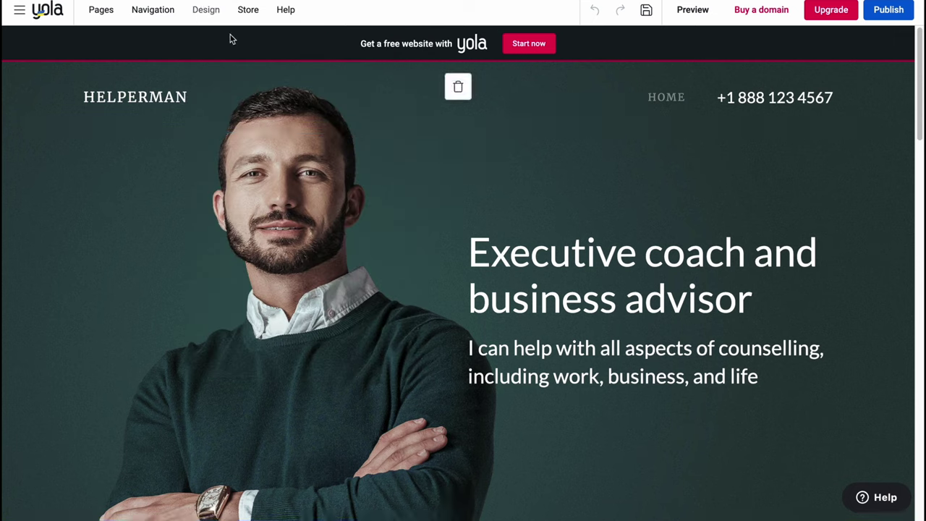
{"action": "scroll", "coordinate": [428, 285], "scroll_direction": "down", "scroll_amount": 20}
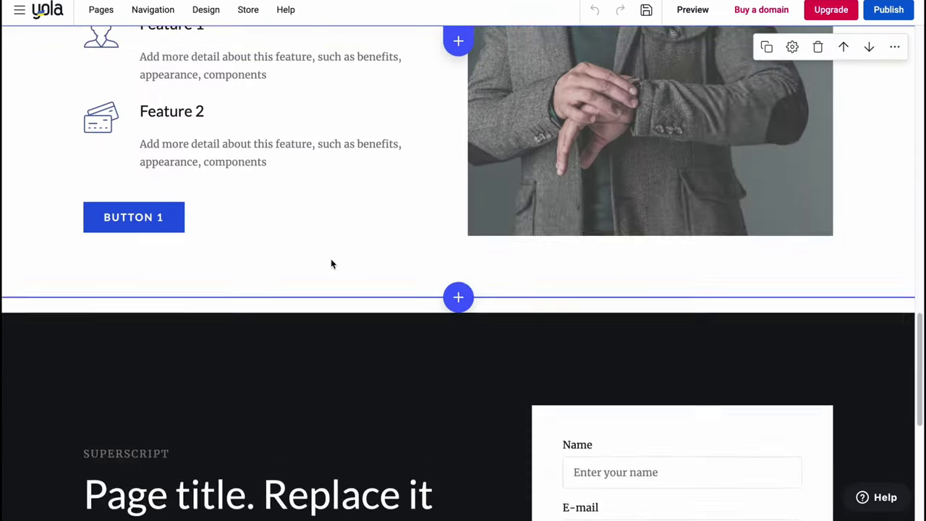
{"action": "scroll", "coordinate": [440, 170], "scroll_direction": "up", "scroll_amount": 4}
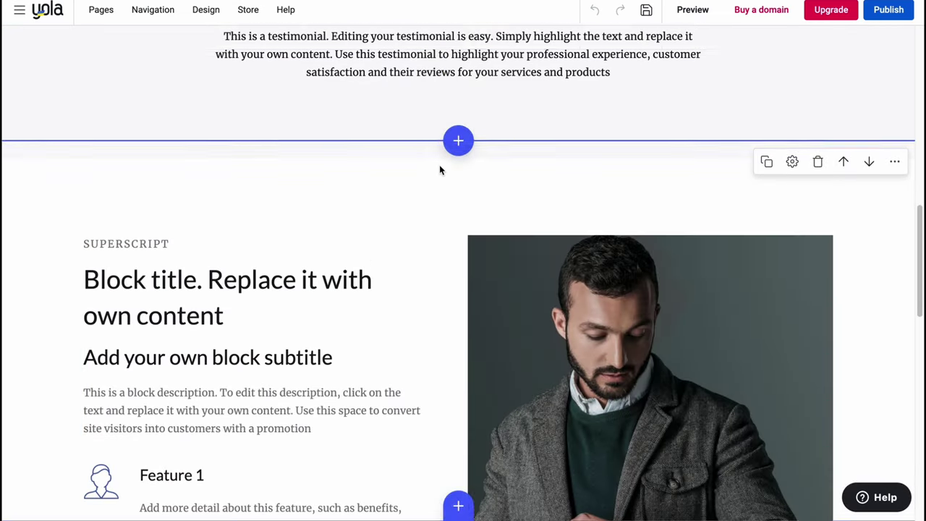
{"action": "left_click", "coordinate": [209, 11]}
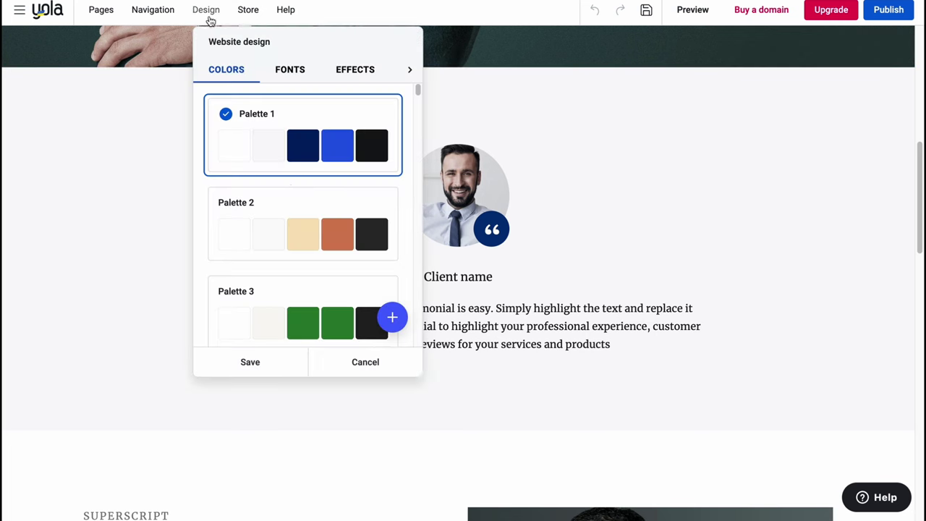
Compare Palettes 2 and 3, then save the teal Palette 5 scheme.
{"action": "left_click", "coordinate": [292, 230]}
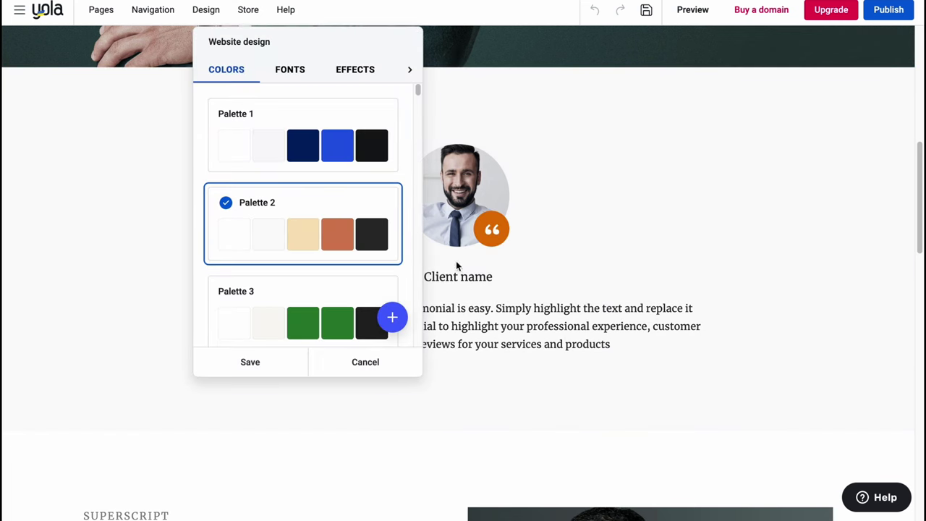
{"action": "scroll", "coordinate": [477, 271], "scroll_direction": "down", "scroll_amount": 6}
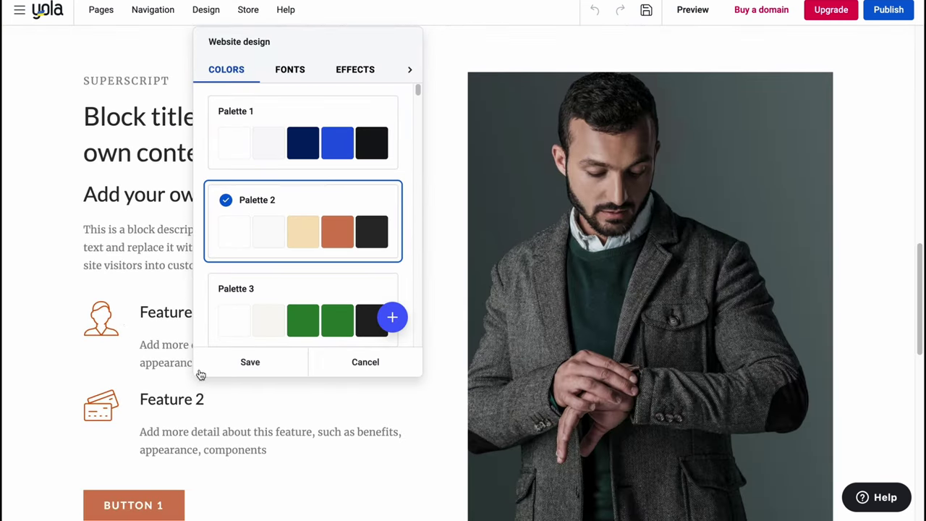
{"action": "left_click", "coordinate": [304, 322]}
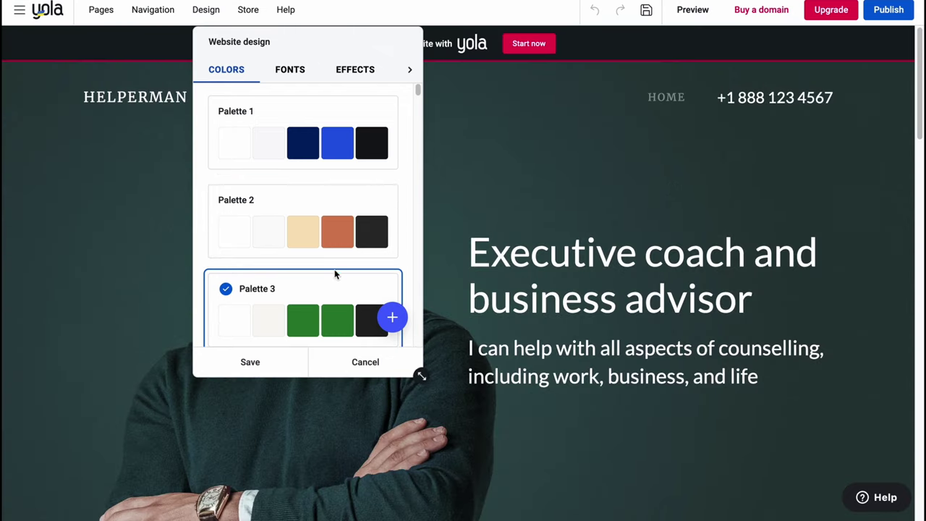
{"action": "scroll", "coordinate": [364, 212], "scroll_direction": "down", "scroll_amount": 5}
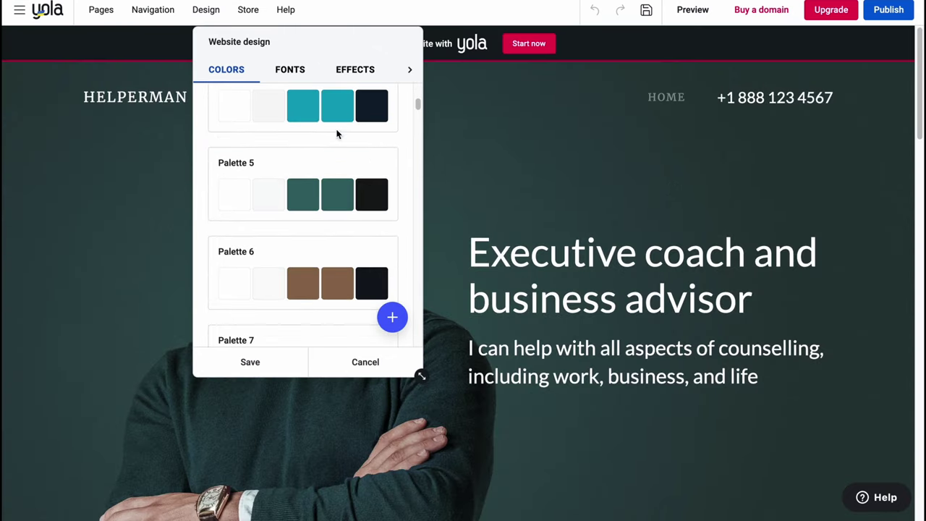
{"action": "left_click", "coordinate": [333, 171]}
{"action": "scroll", "coordinate": [586, 338], "scroll_direction": "down", "scroll_amount": 10}
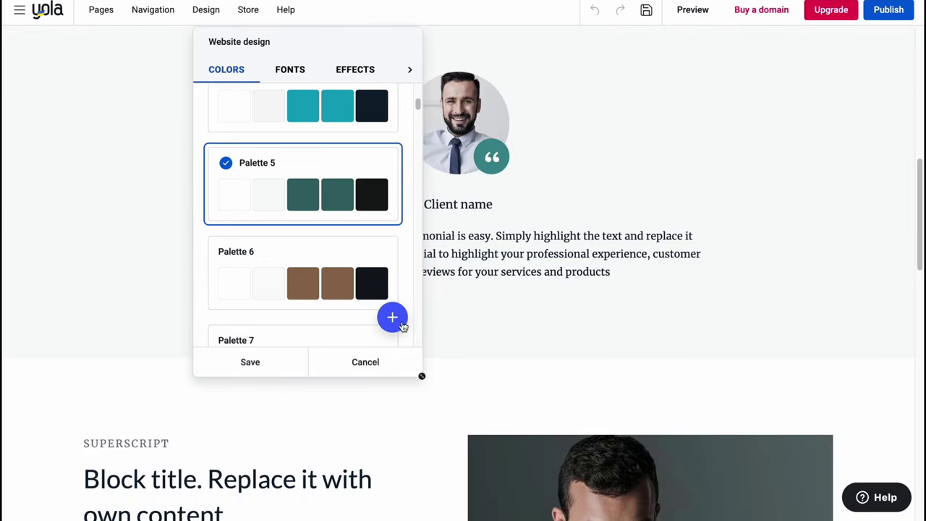
{"action": "left_click", "coordinate": [236, 365]}
{"action": "scroll", "coordinate": [403, 287], "scroll_direction": "up", "scroll_amount": 10}
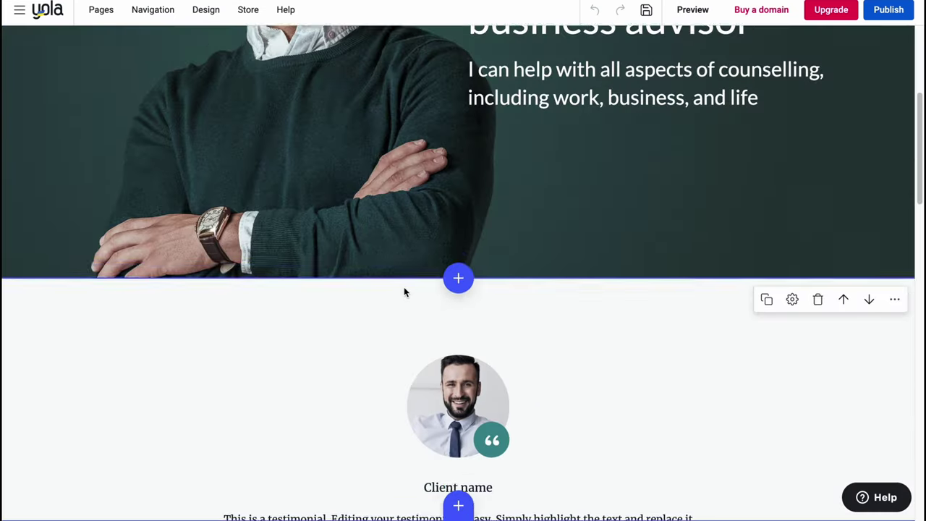
{"action": "left_click", "coordinate": [204, 10]}
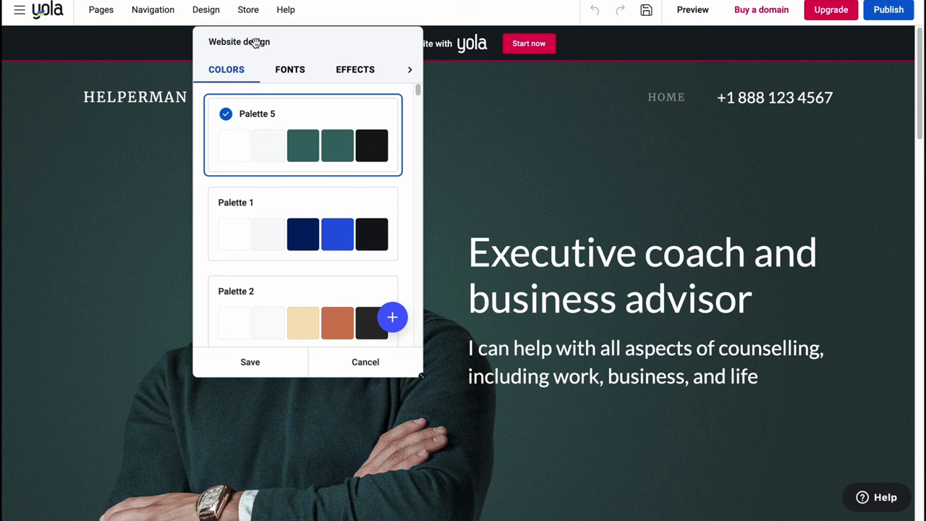
Compare the Assistant, Cabin + IBM Plex Sans and Cormorant + Open Sans font pairings.
{"action": "left_click", "coordinate": [285, 71]}
{"action": "left_click", "coordinate": [315, 229]}
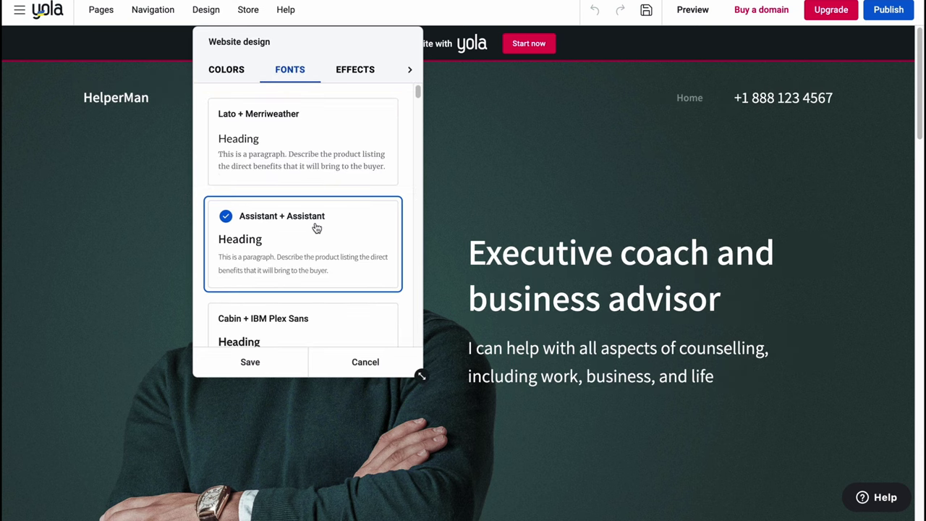
{"action": "left_click", "coordinate": [319, 309]}
{"action": "scroll", "coordinate": [307, 246], "scroll_direction": "down", "scroll_amount": 3}
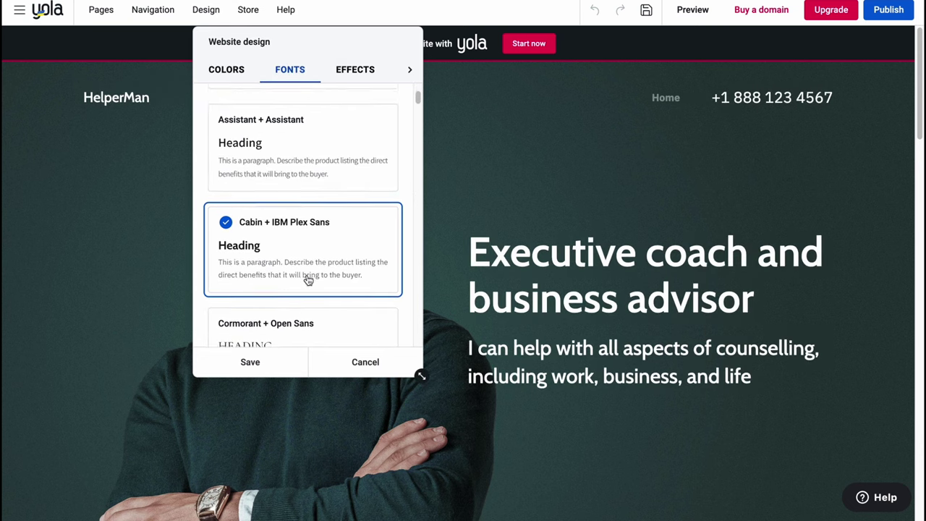
{"action": "left_click", "coordinate": [297, 304]}
{"action": "left_click", "coordinate": [305, 239]}
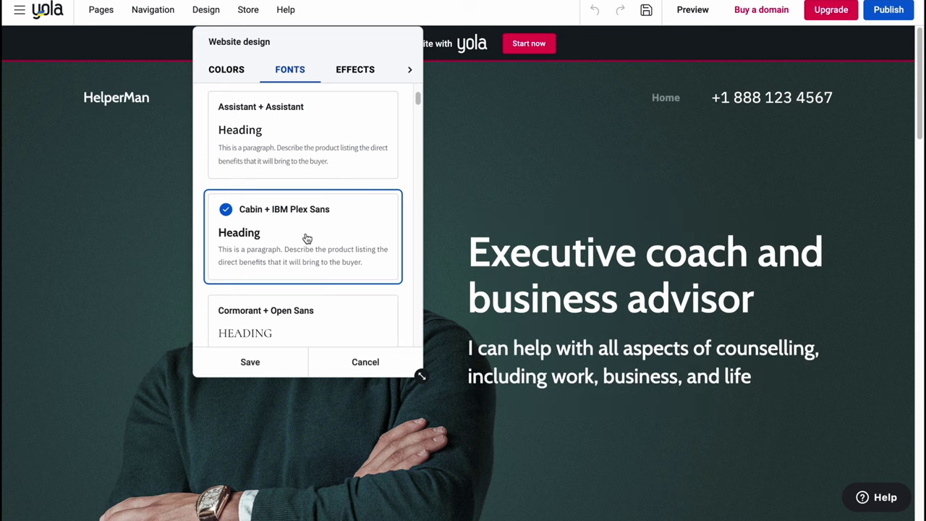
{"action": "scroll", "coordinate": [300, 243], "scroll_direction": "down", "scroll_amount": 2}
Try Cormorant Garamond and Didact Gothic pairings, then settle on Cabin + IBM Plex Sans.
{"action": "left_click", "coordinate": [291, 239]}
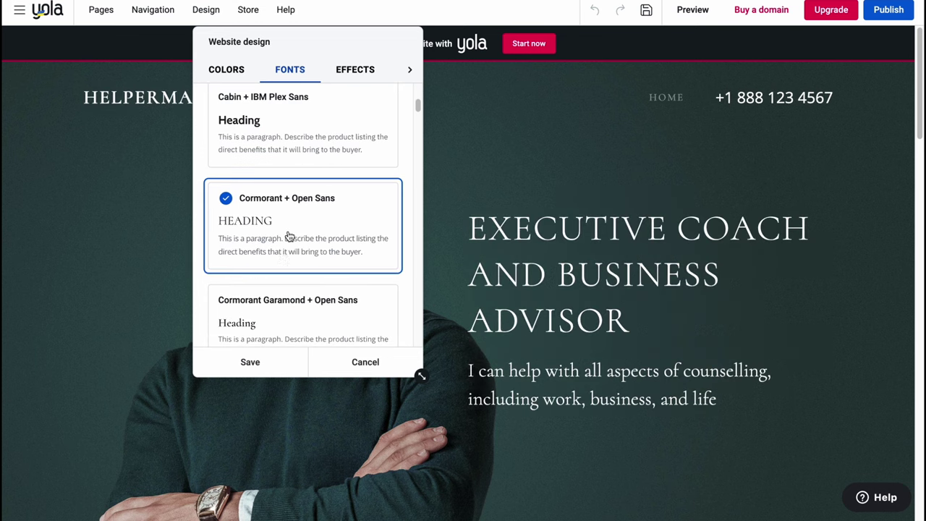
{"action": "left_click", "coordinate": [274, 318]}
{"action": "scroll", "coordinate": [327, 261], "scroll_direction": "down", "scroll_amount": 2}
{"action": "left_click", "coordinate": [308, 304]}
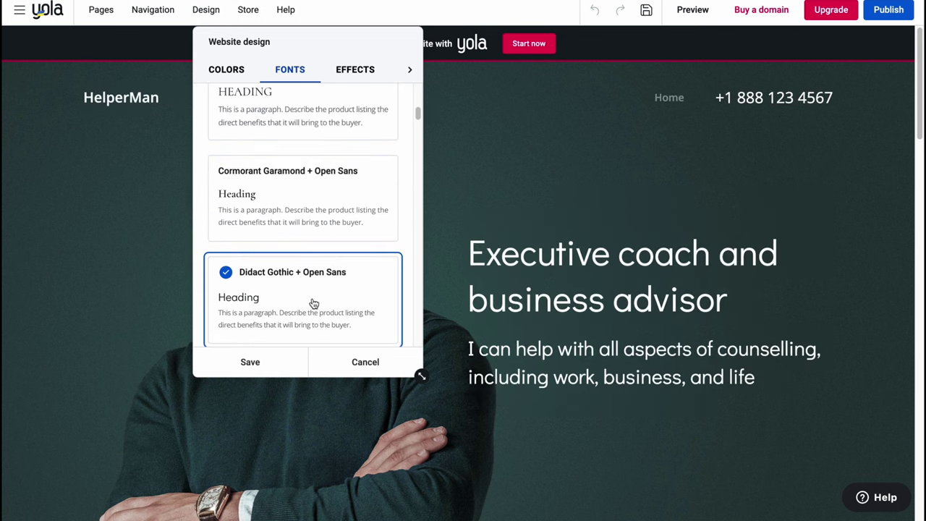
{"action": "scroll", "coordinate": [312, 301], "scroll_direction": "up", "scroll_amount": 2}
{"action": "left_click", "coordinate": [277, 166]}
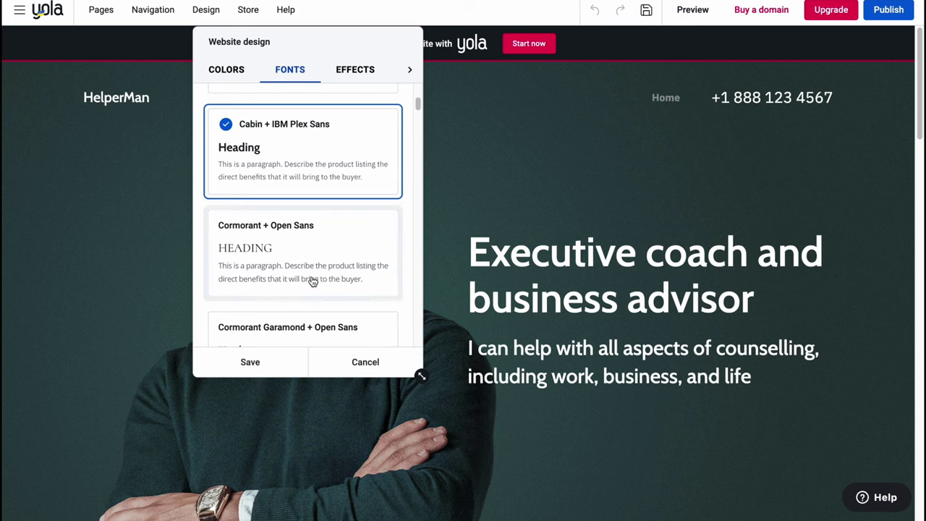
{"action": "left_click", "coordinate": [359, 70]}
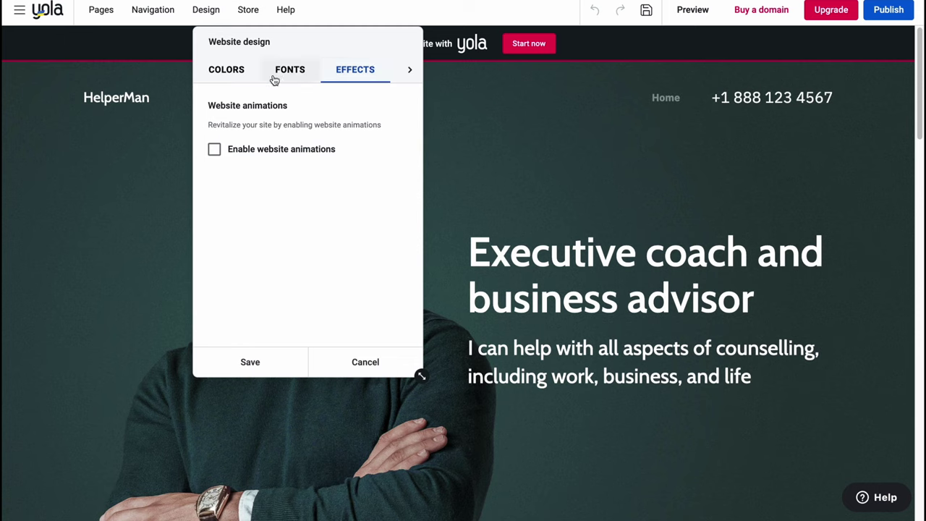
Check the Template settings and save the colour and font changes.
{"action": "left_click", "coordinate": [410, 69]}
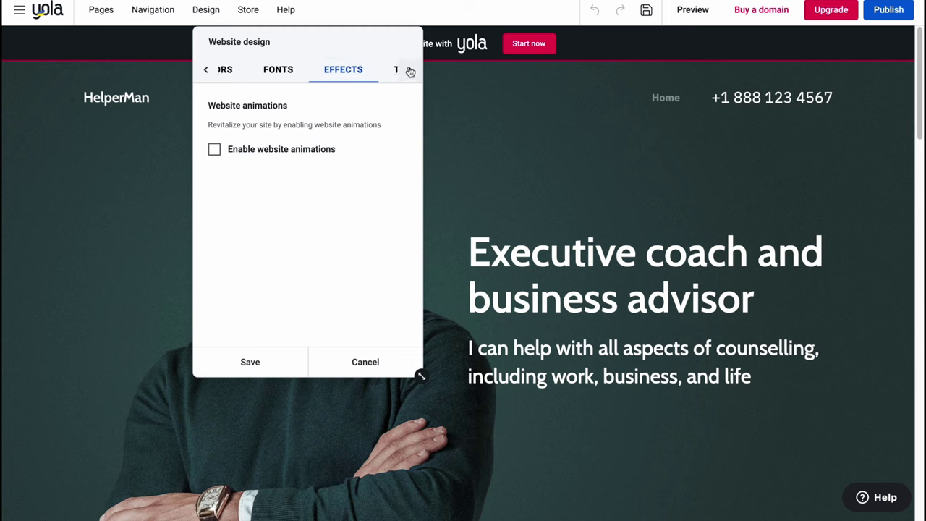
{"action": "left_click", "coordinate": [383, 70]}
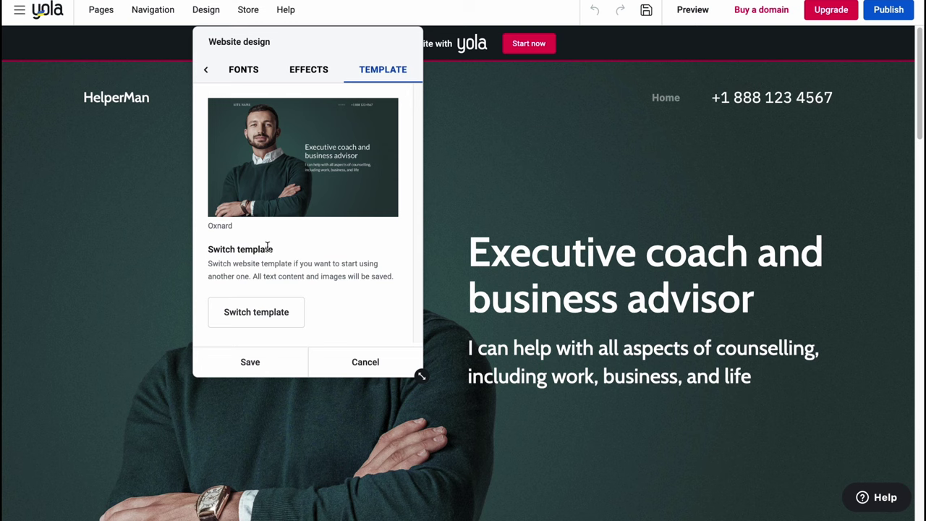
{"action": "left_click", "coordinate": [250, 362]}
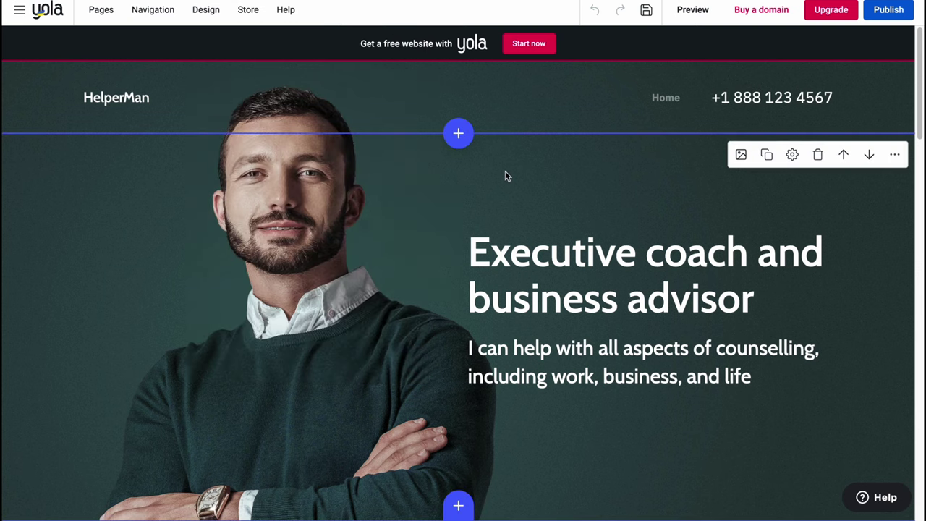
Glance at Navigation settings, then start a new page from the Page manager.
{"action": "left_click", "coordinate": [165, 12]}
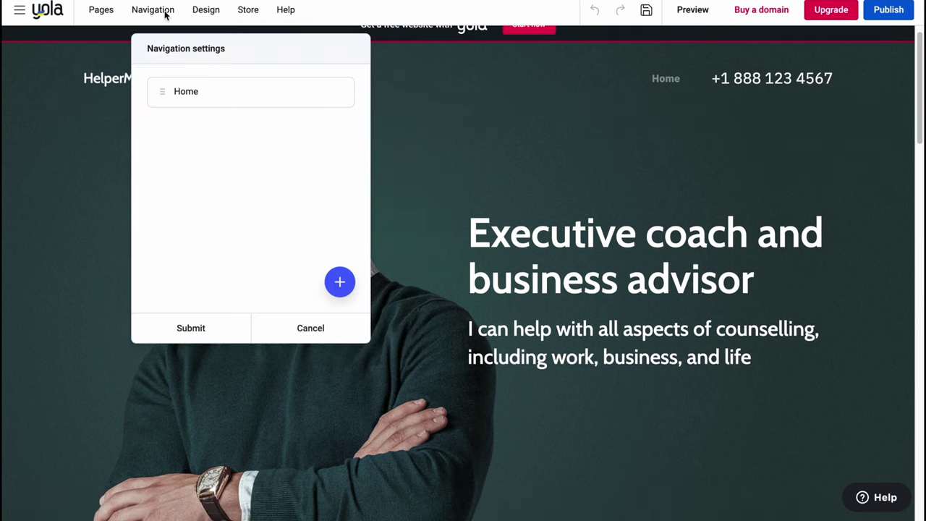
{"action": "mouse_move", "coordinate": [223, 99]}
{"action": "left_click", "coordinate": [154, 10]}
{"action": "left_click", "coordinate": [102, 12]}
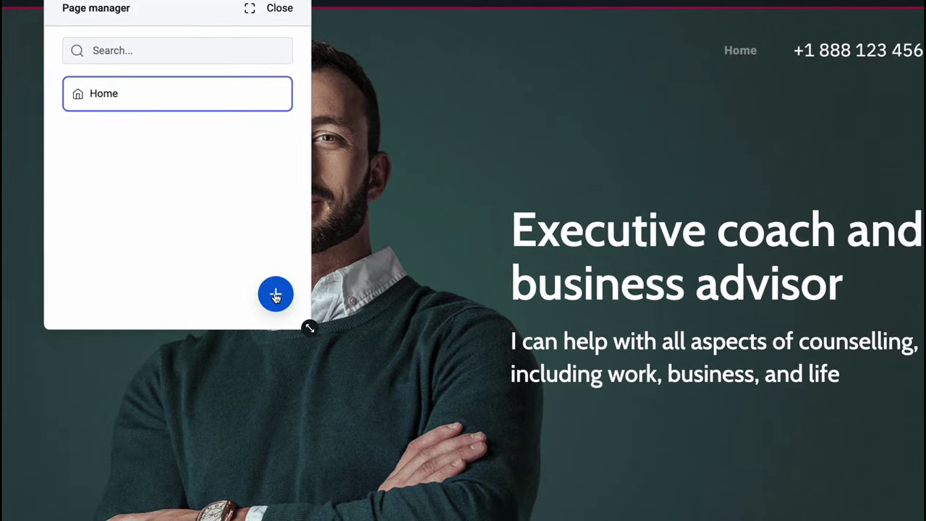
{"action": "left_click", "coordinate": [266, 288]}
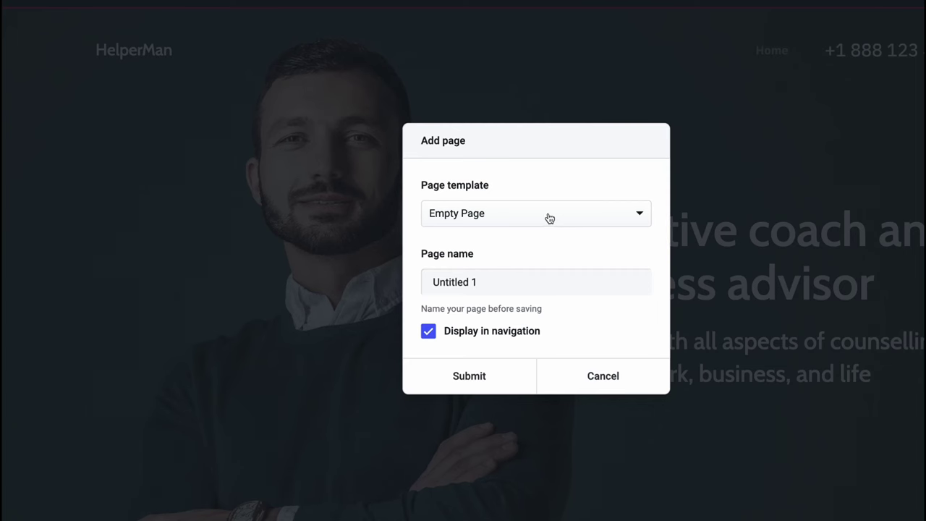
Create a page named 'About Us' from the About us template.
{"action": "left_click", "coordinate": [550, 219]}
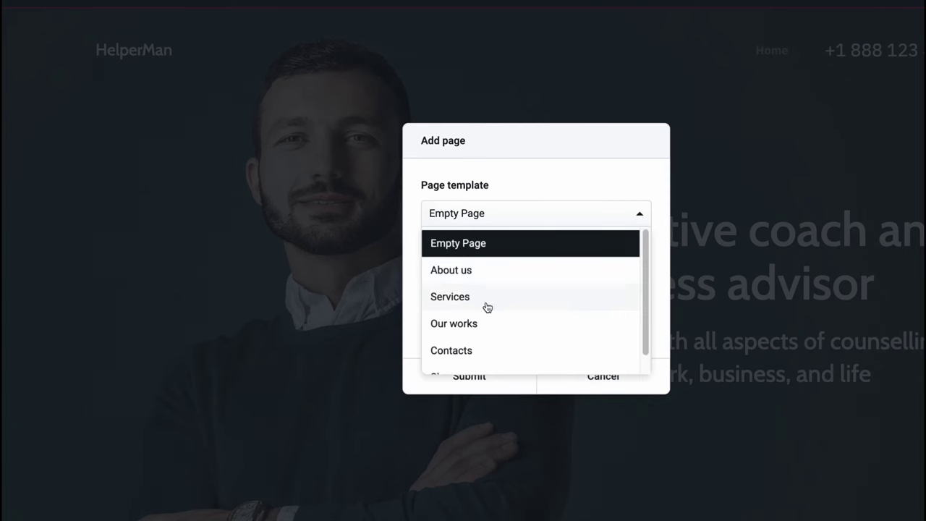
{"action": "scroll", "coordinate": [485, 330], "scroll_direction": "down", "scroll_amount": 1}
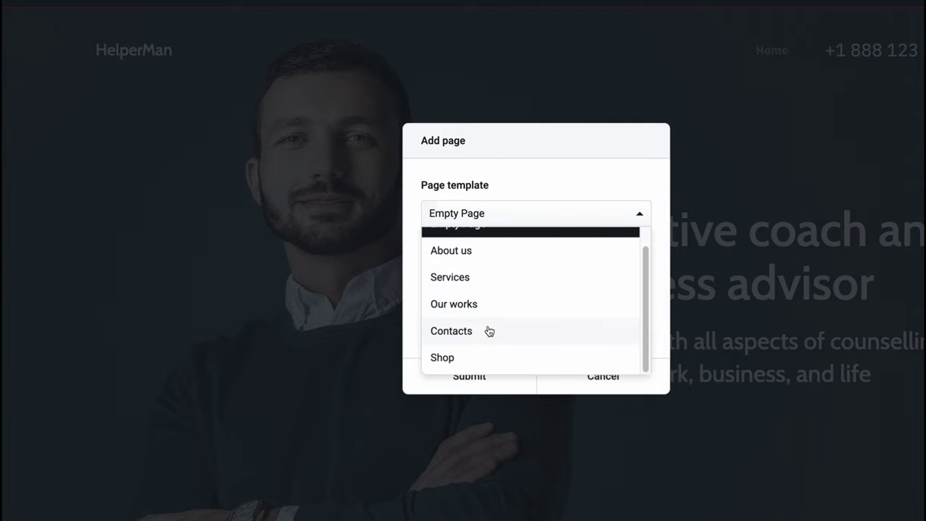
{"action": "left_click", "coordinate": [477, 255]}
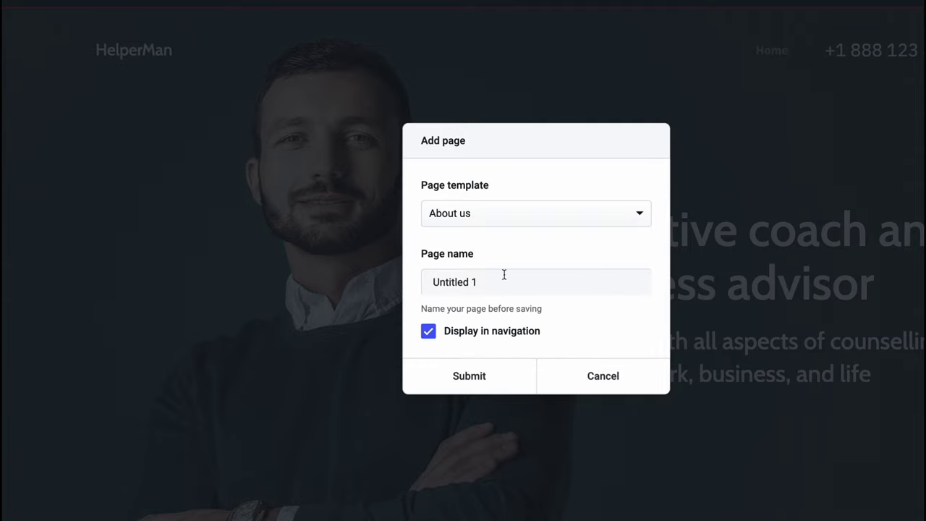
{"action": "left_click", "coordinate": [496, 280]}
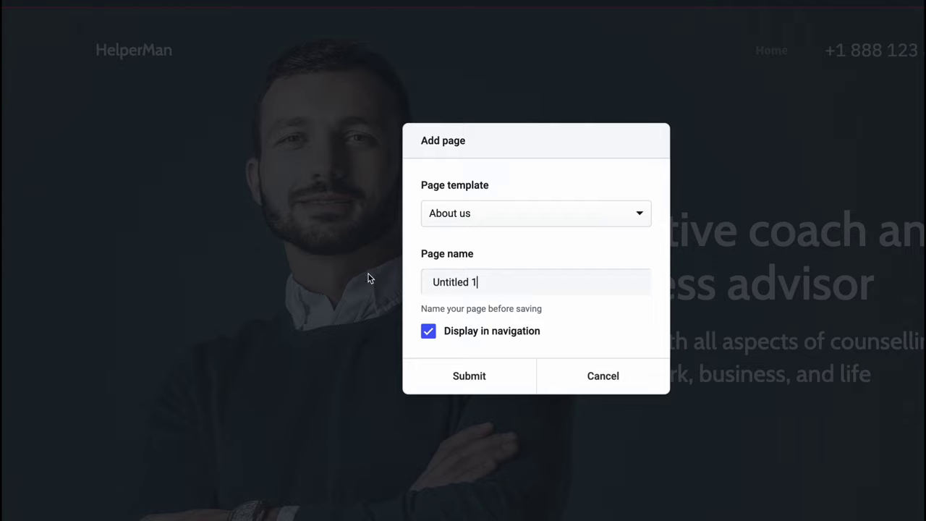
{"action": "triple_click", "coordinate": [489, 288]}
{"action": "type", "text": "About Us"}
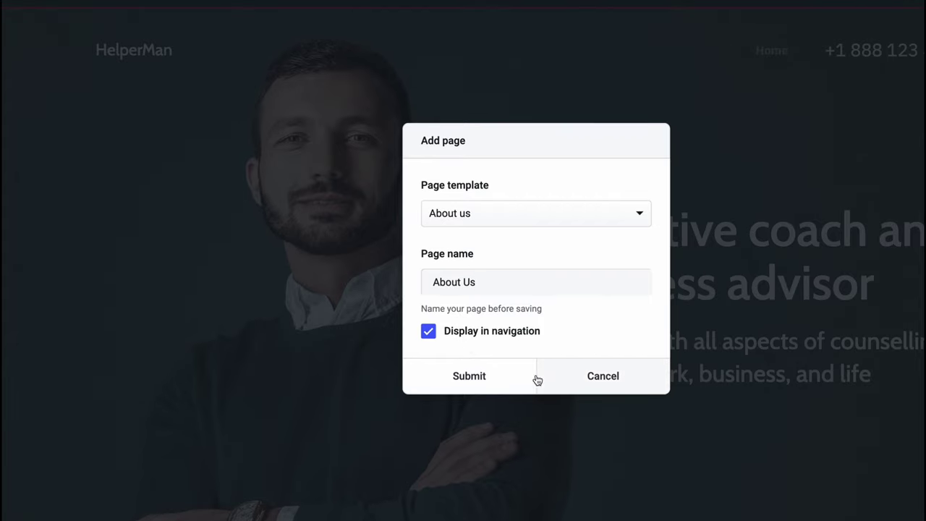
{"action": "left_click", "coordinate": [534, 378]}
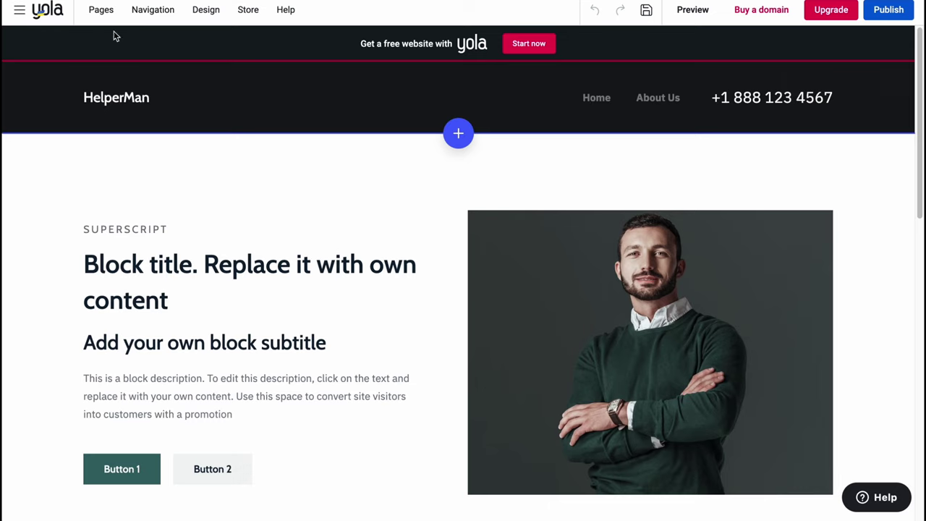
Nest About Us beneath Home in the navigation settings and save the change.
{"action": "left_click", "coordinate": [153, 10]}
{"action": "left_click_drag", "start_coordinate": [158, 128], "coordinate": [159, 88]}
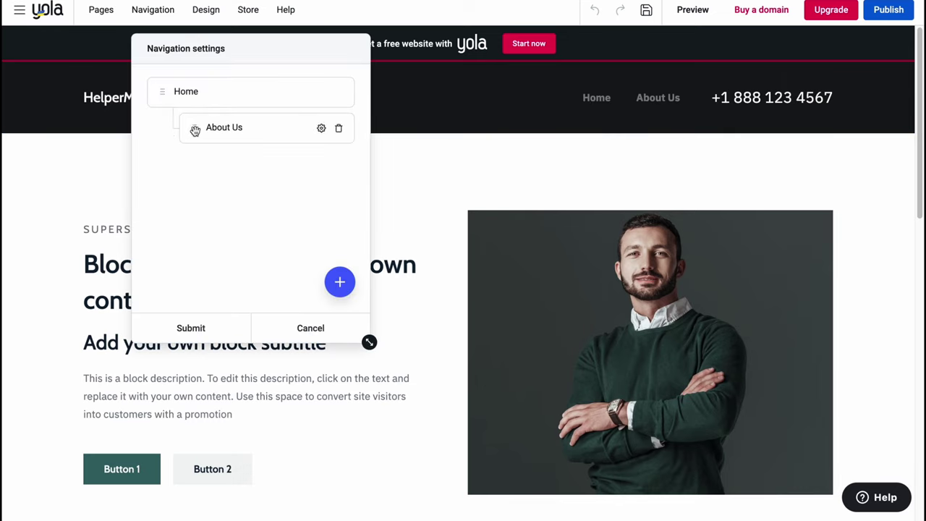
{"action": "left_click", "coordinate": [191, 329]}
{"action": "mouse_move", "coordinate": [672, 96]}
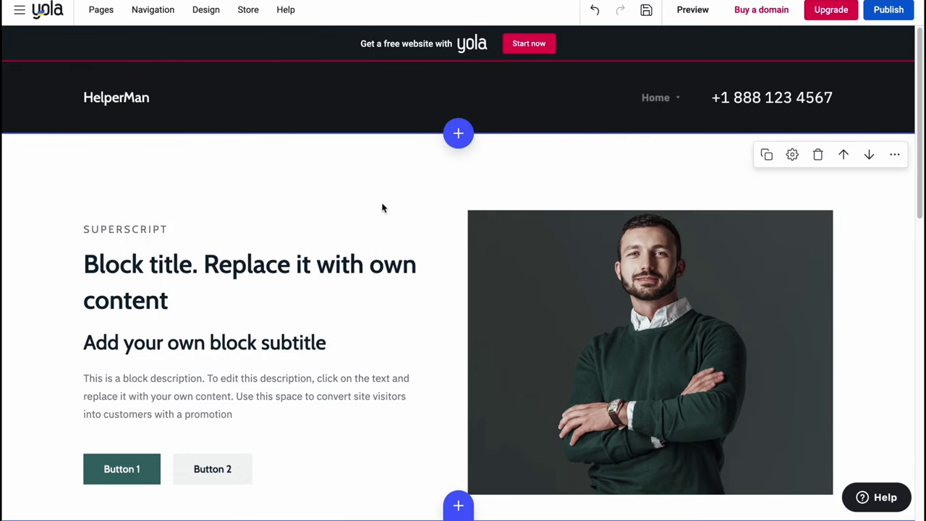
Replace the hero title with 'HelperMan' and the subtitle with 'Best tutorials'.
{"action": "scroll", "coordinate": [429, 179], "scroll_direction": "down", "scroll_amount": 2}
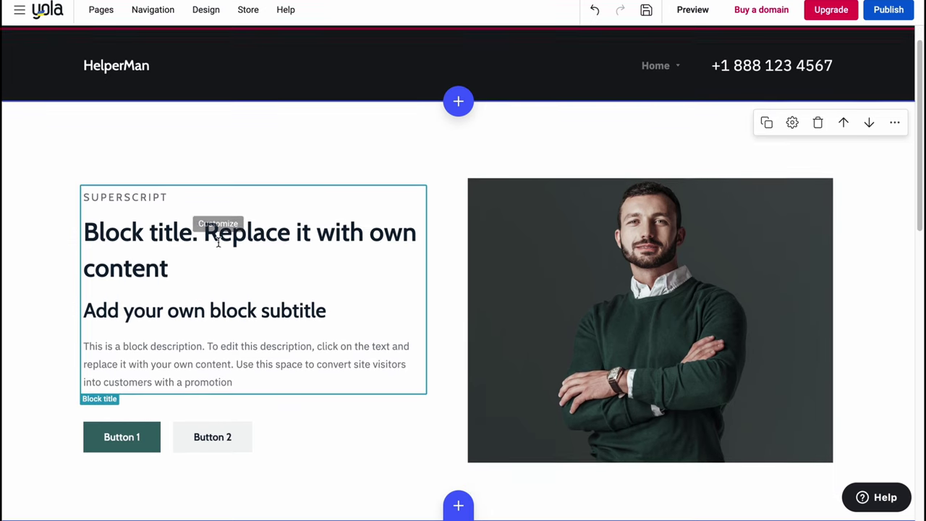
{"action": "left_click", "coordinate": [170, 250]}
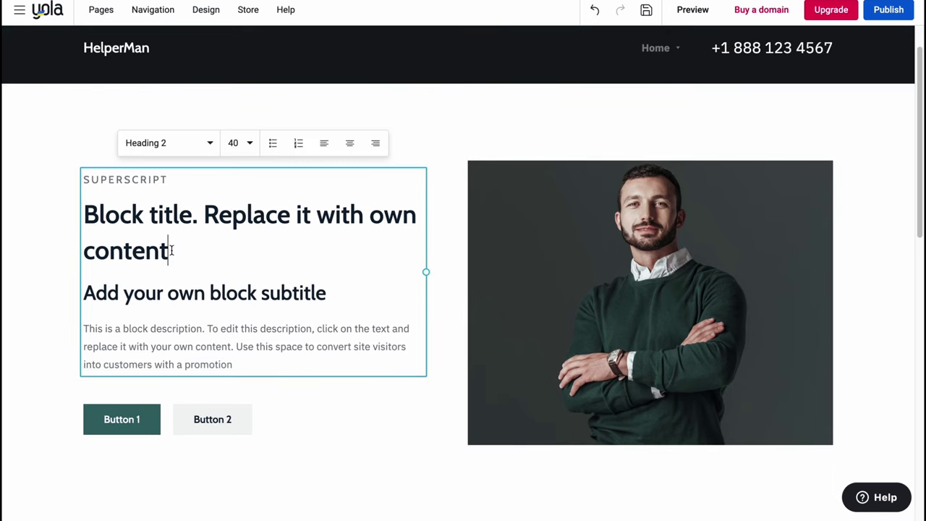
{"action": "left_click_drag", "start_coordinate": [169, 249], "coordinate": [88, 216]}
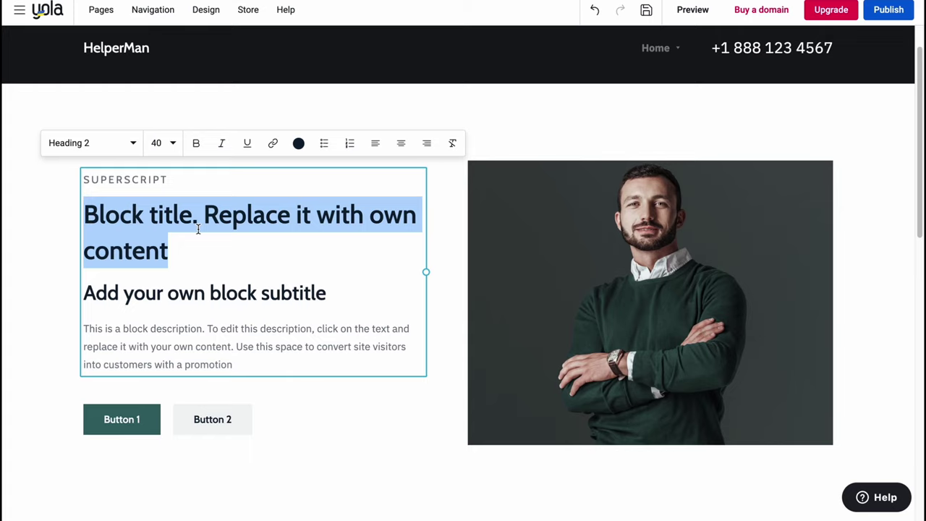
{"action": "type", "text": "HelperMan"}
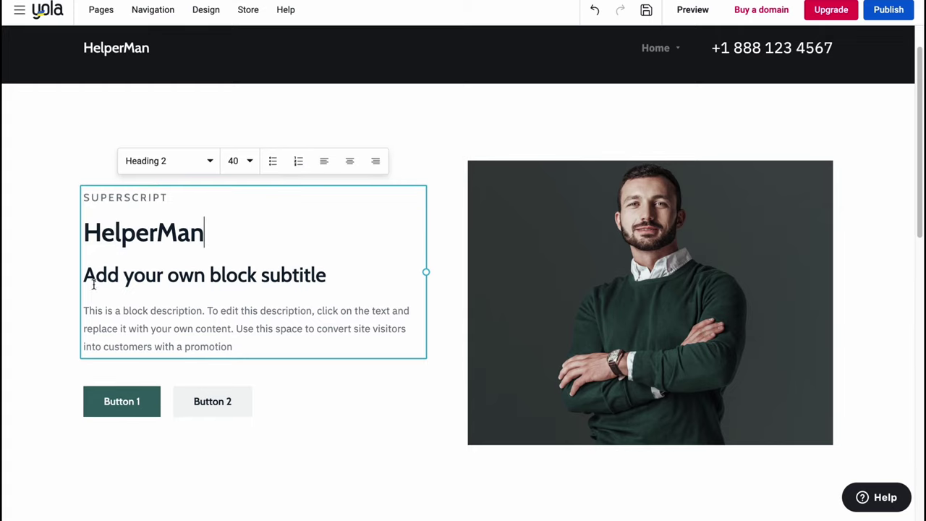
{"action": "left_click_drag", "start_coordinate": [85, 273], "coordinate": [339, 270]}
{"action": "type", "text": "Best t"}
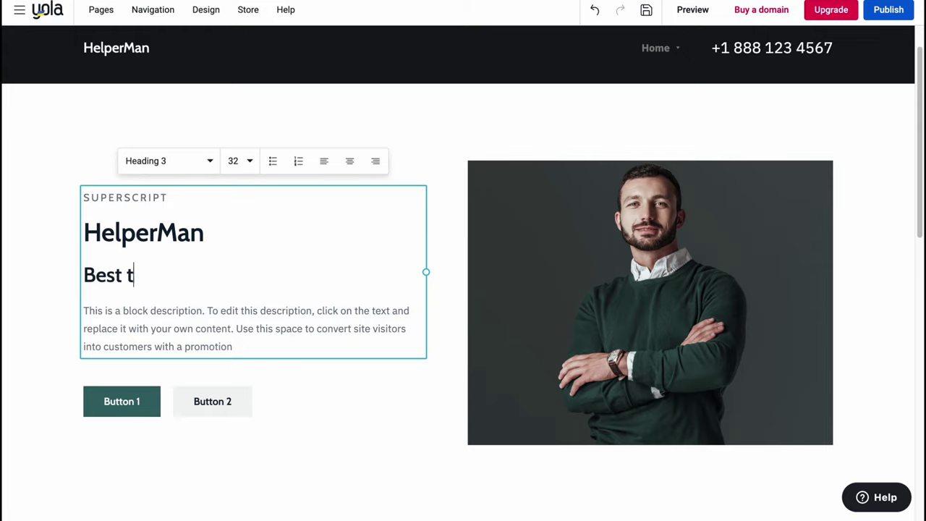
{"action": "type", "text": "utorials"}
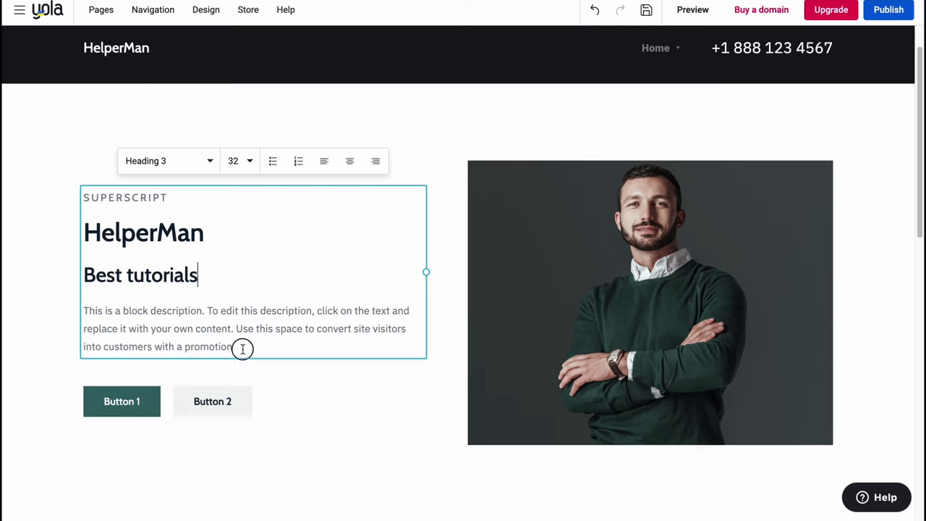
Select the HelperMan heading and try the teal text colour on it.
{"action": "left_click_drag", "start_coordinate": [242, 348], "coordinate": [68, 323]}
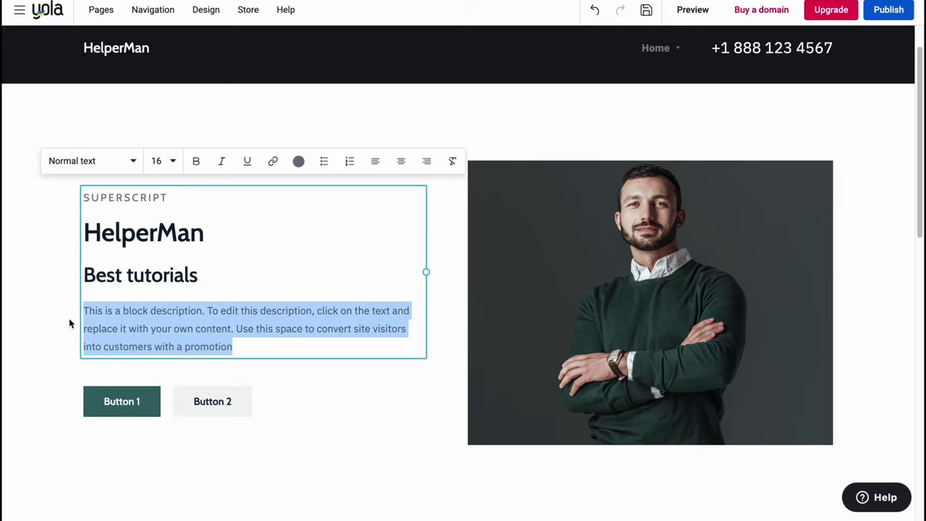
{"action": "left_click", "coordinate": [193, 239]}
{"action": "double_click", "coordinate": [153, 230]}
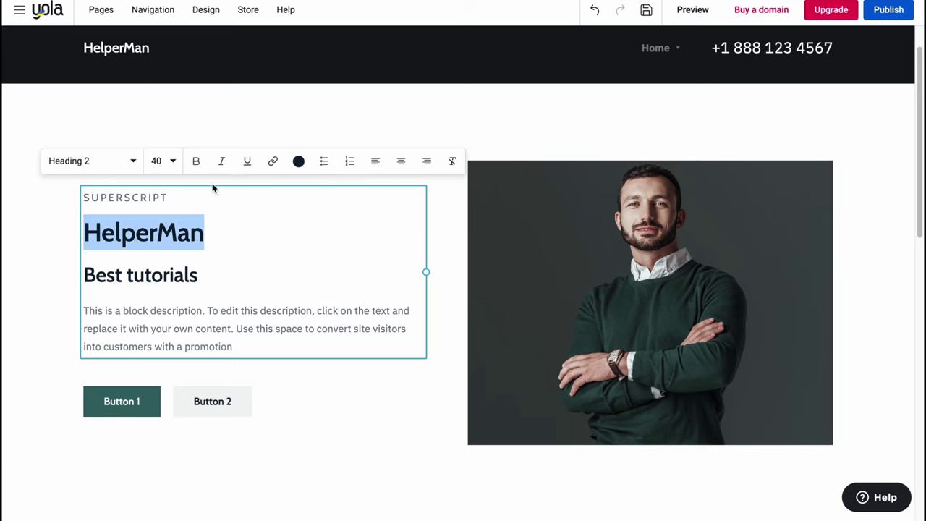
{"action": "left_click", "coordinate": [300, 161]}
{"action": "left_click", "coordinate": [254, 161]}
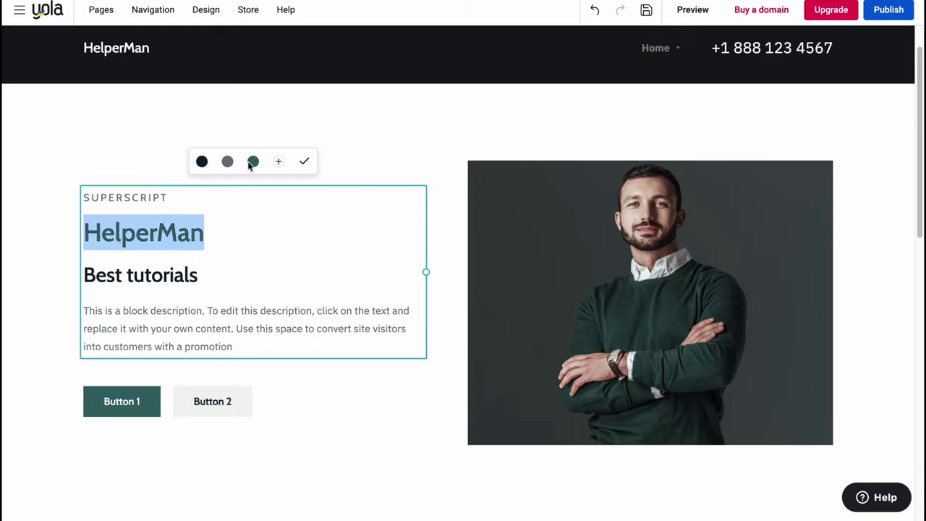
Apply a custom bright red text colour to the HelperMan heading.
{"action": "left_click", "coordinate": [279, 163]}
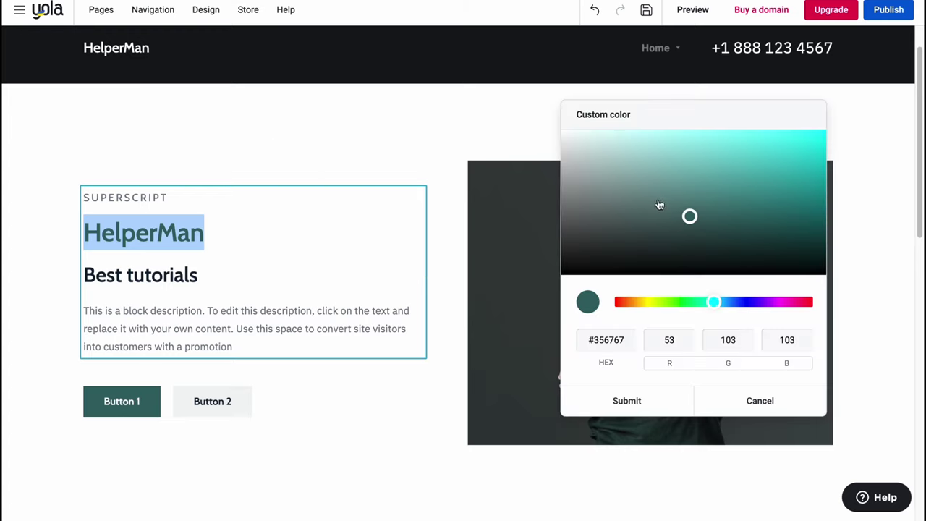
{"action": "mouse_move", "coordinate": [660, 205]}
{"action": "left_mouse_down"}
{"action": "mouse_move", "coordinate": [754, 173]}
{"action": "mouse_move", "coordinate": [656, 210]}
{"action": "left_mouse_up"}
{"action": "left_click_drag", "start_coordinate": [716, 302], "coordinate": [812, 301]}
{"action": "left_click_drag", "start_coordinate": [806, 232], "coordinate": [861, 107]}
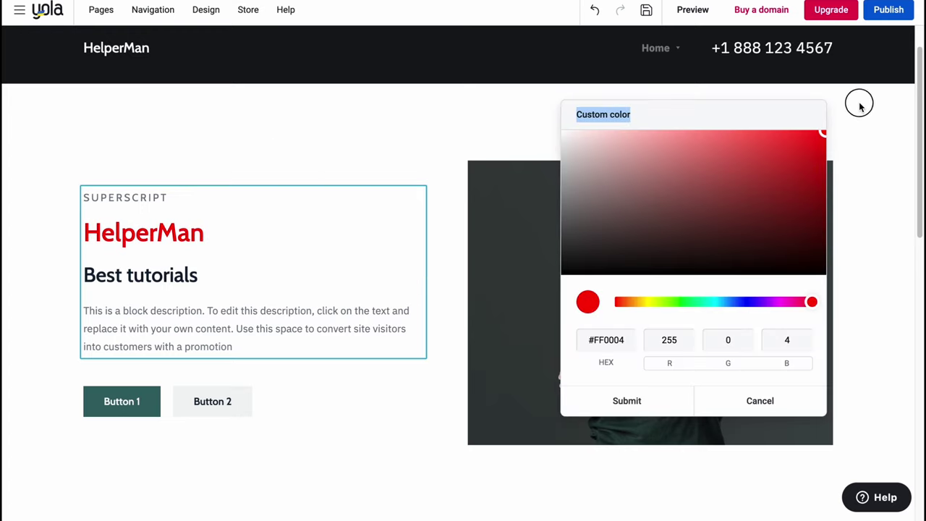
{"action": "left_click", "coordinate": [627, 400]}
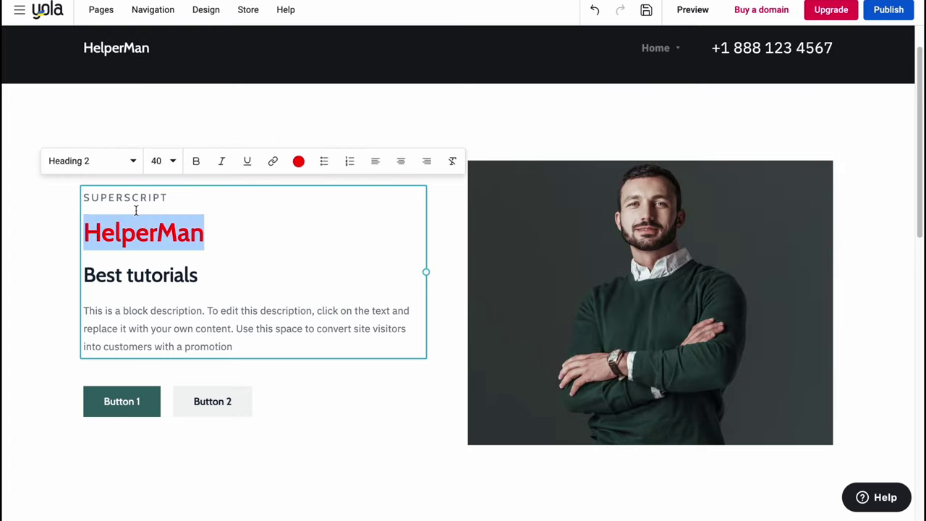
Recolour the HelperMan heading teal and finish editing the text.
{"action": "left_click", "coordinate": [299, 161]}
{"action": "left_click", "coordinate": [240, 161]}
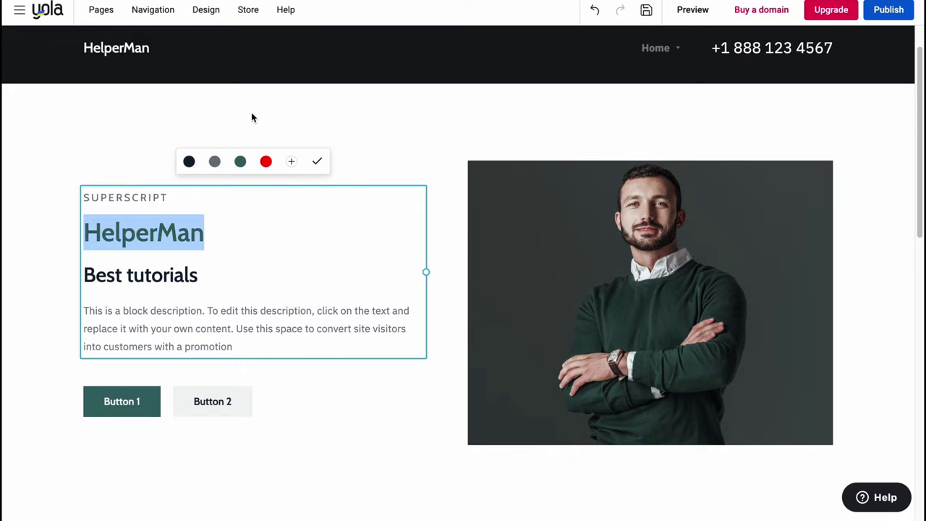
{"action": "left_click", "coordinate": [253, 115]}
{"action": "double_click", "coordinate": [173, 233]}
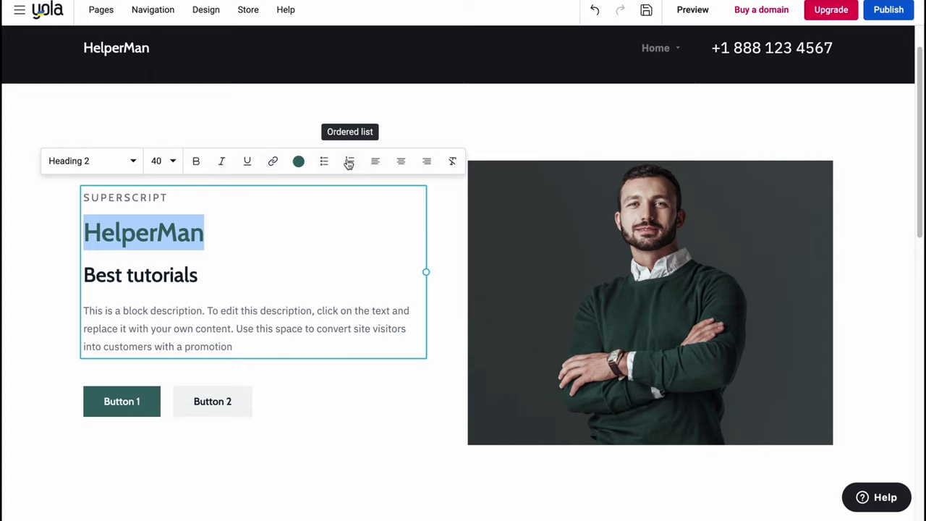
{"action": "left_click", "coordinate": [453, 215]}
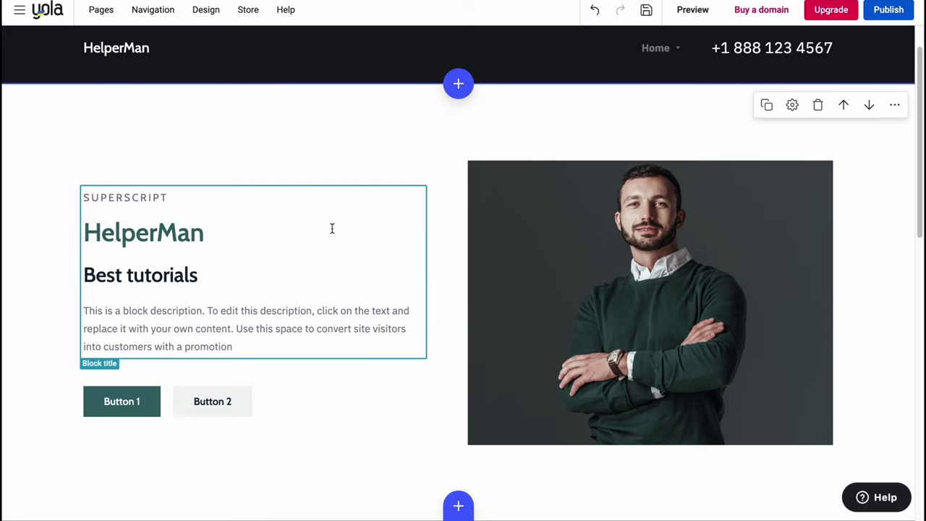
Change the first hero button's label from 'Button 1' to 'Subscribe'.
{"action": "scroll", "coordinate": [262, 323], "scroll_direction": "down", "scroll_amount": 1}
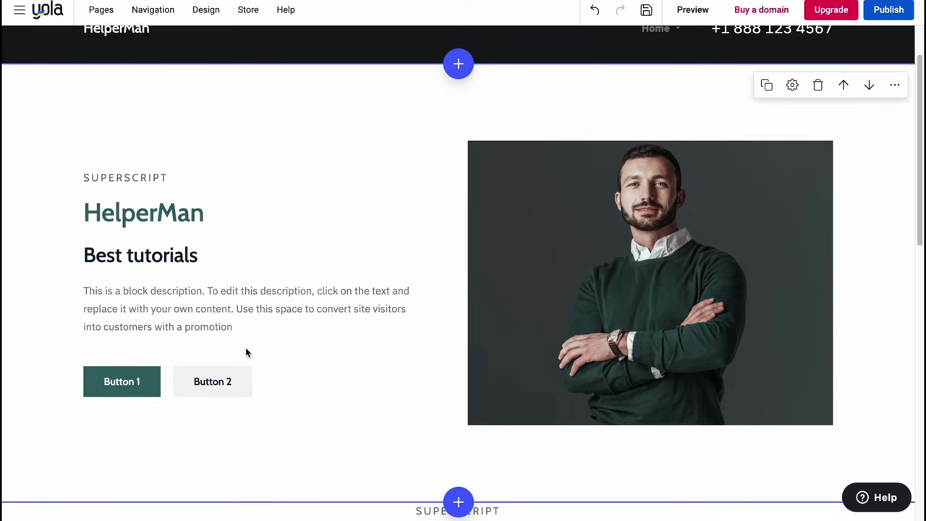
{"action": "left_click", "coordinate": [133, 381]}
{"action": "scroll", "coordinate": [250, 404], "scroll_direction": "down", "scroll_amount": 1}
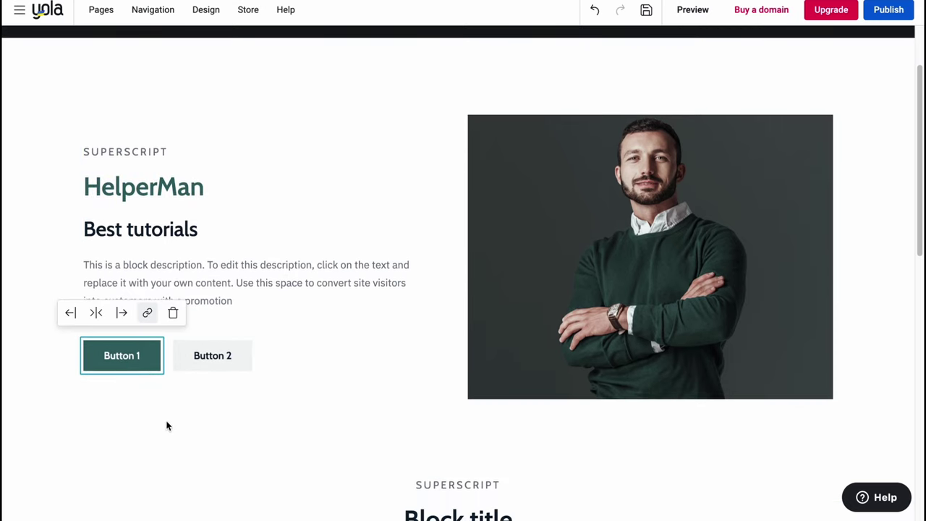
{"action": "left_click_drag", "start_coordinate": [140, 356], "coordinate": [82, 353]}
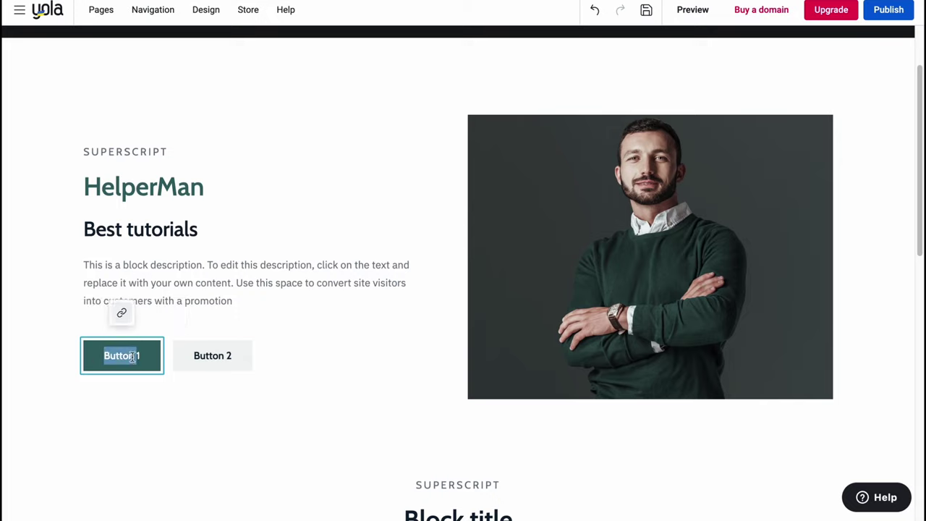
{"action": "type", "text": "Su"}
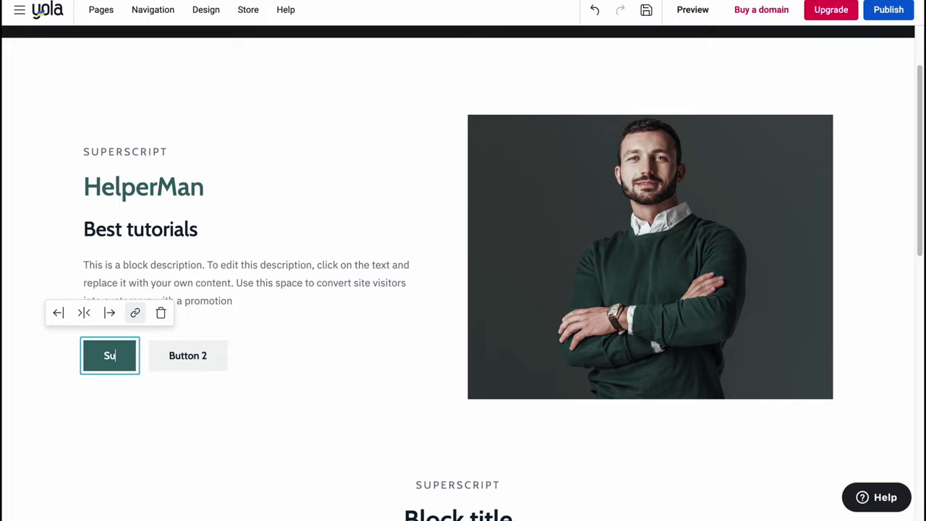
{"action": "type", "text": "bscribe"}
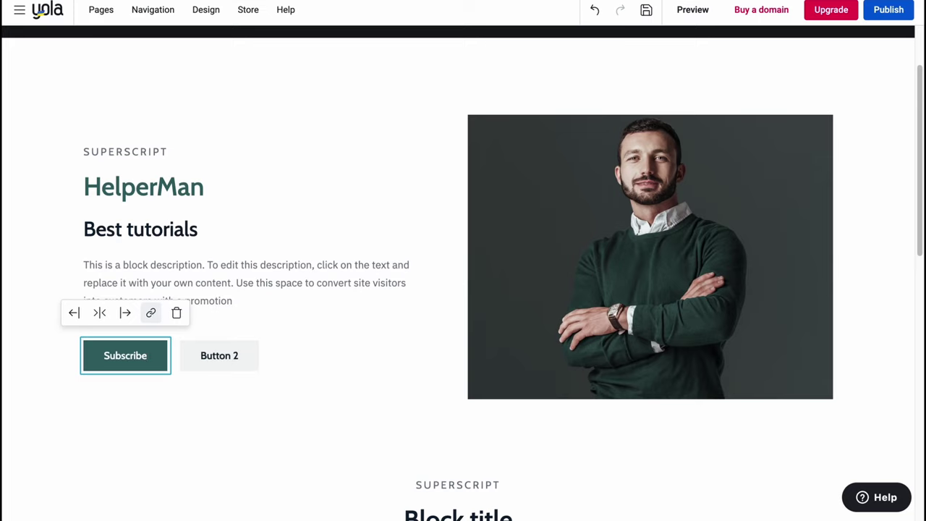
{"action": "left_click", "coordinate": [152, 314]}
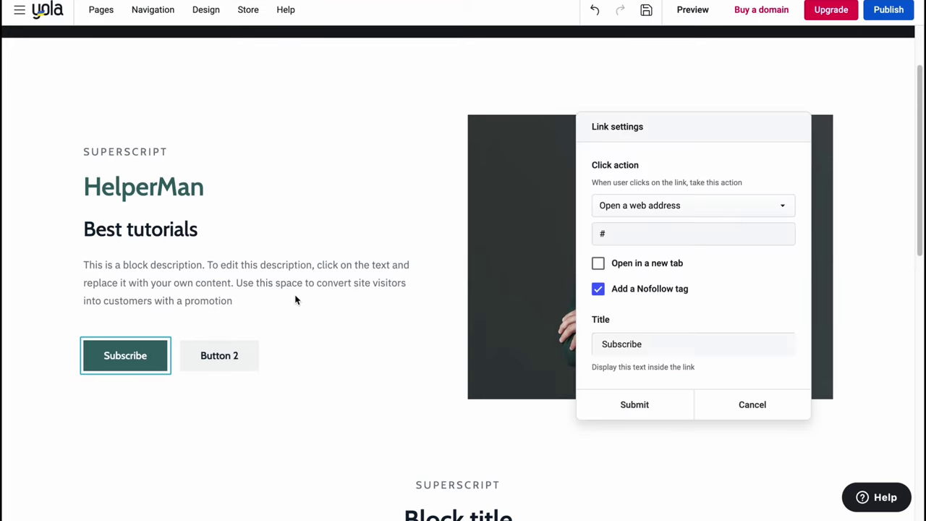
{"action": "left_click", "coordinate": [737, 204]}
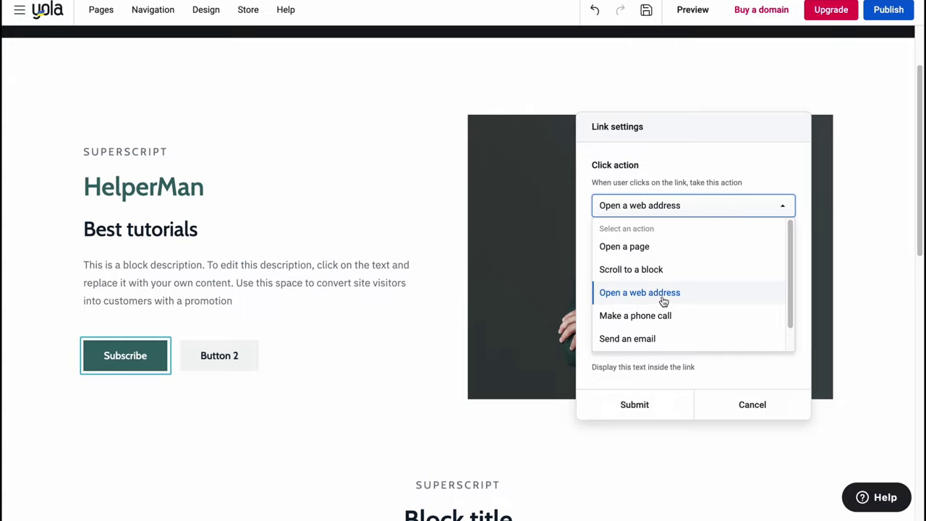
{"action": "left_click", "coordinate": [632, 294]}
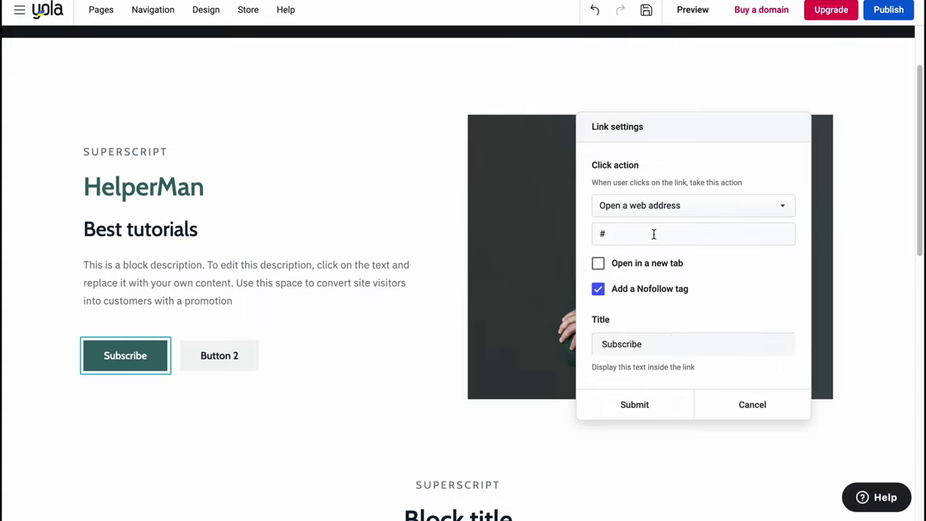
{"action": "left_click", "coordinate": [653, 234]}
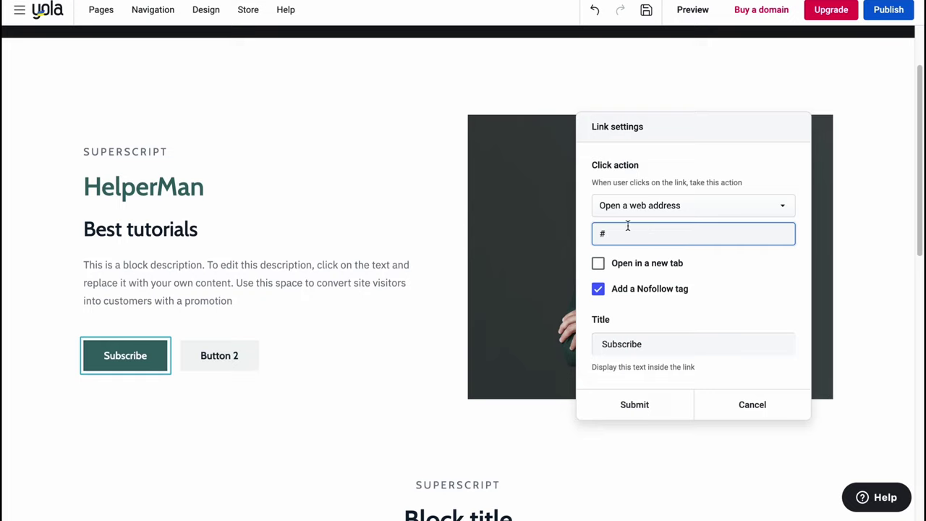
{"action": "left_click", "coordinate": [605, 265]}
{"action": "left_click", "coordinate": [599, 281]}
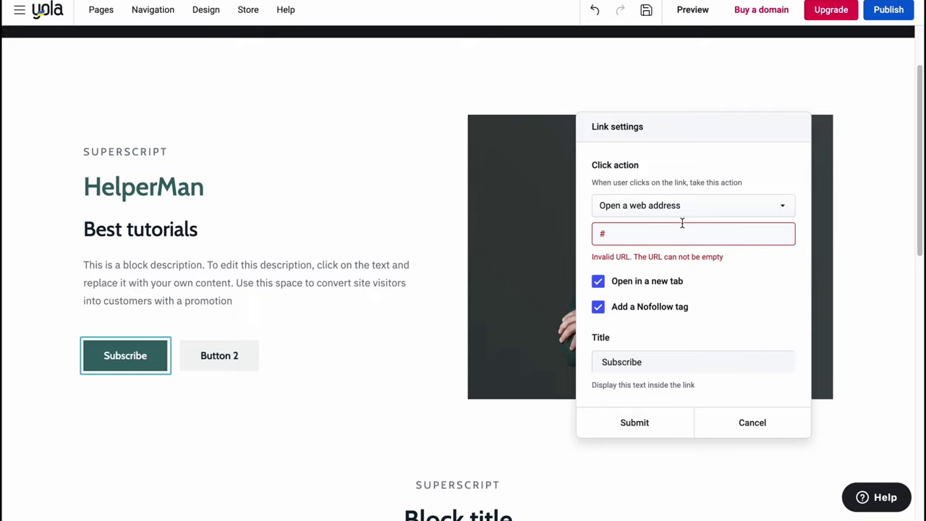
{"action": "left_click_drag", "start_coordinate": [686, 121], "coordinate": [530, 120]}
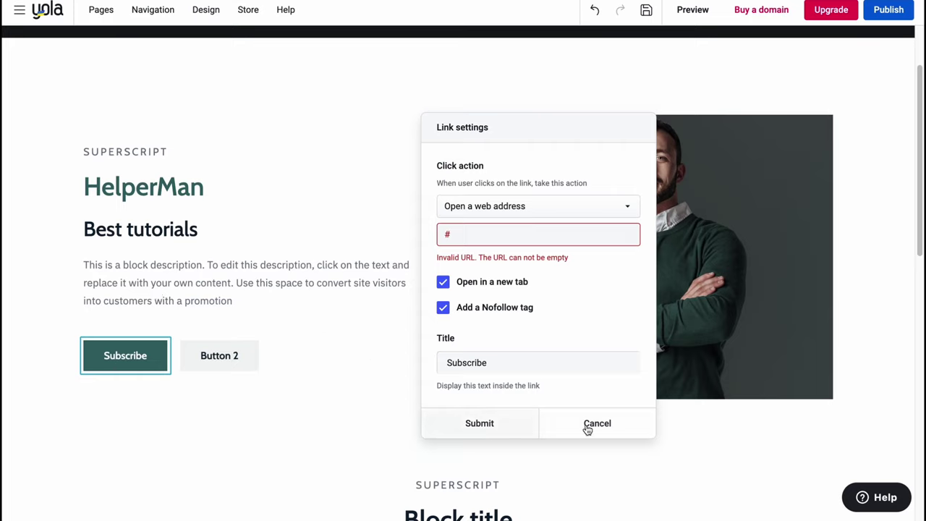
{"action": "left_click", "coordinate": [477, 235]}
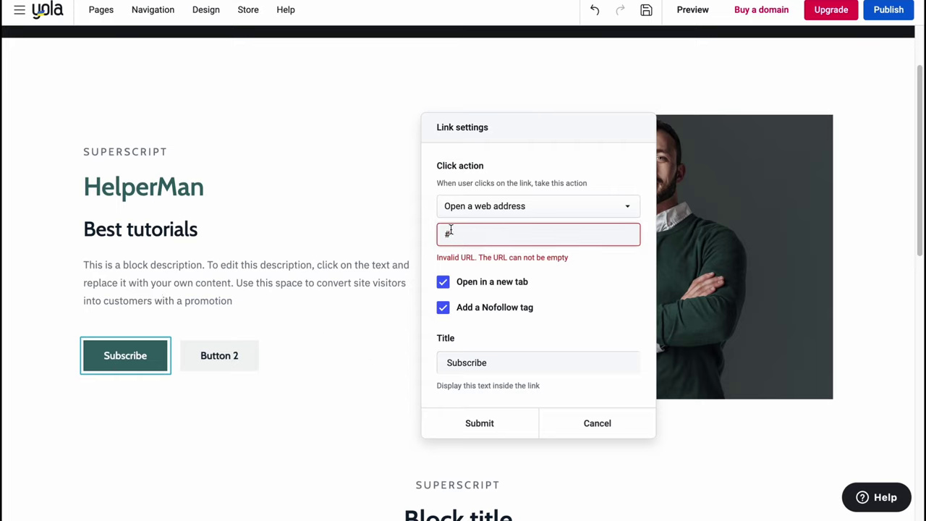
{"action": "left_click", "coordinate": [592, 411]}
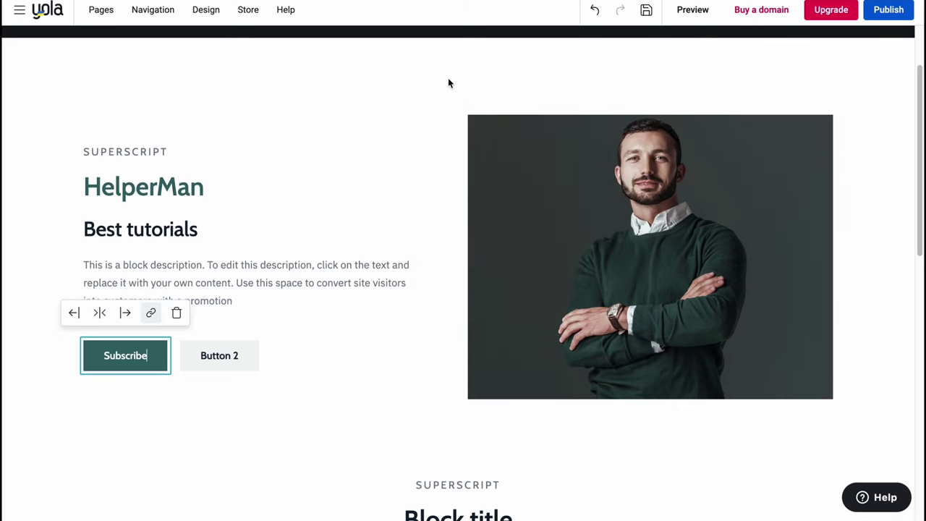
Upload number-2.png as the replacement image for Employee 2's photo.
{"action": "scroll", "coordinate": [455, 275], "scroll_direction": "down", "scroll_amount": 10}
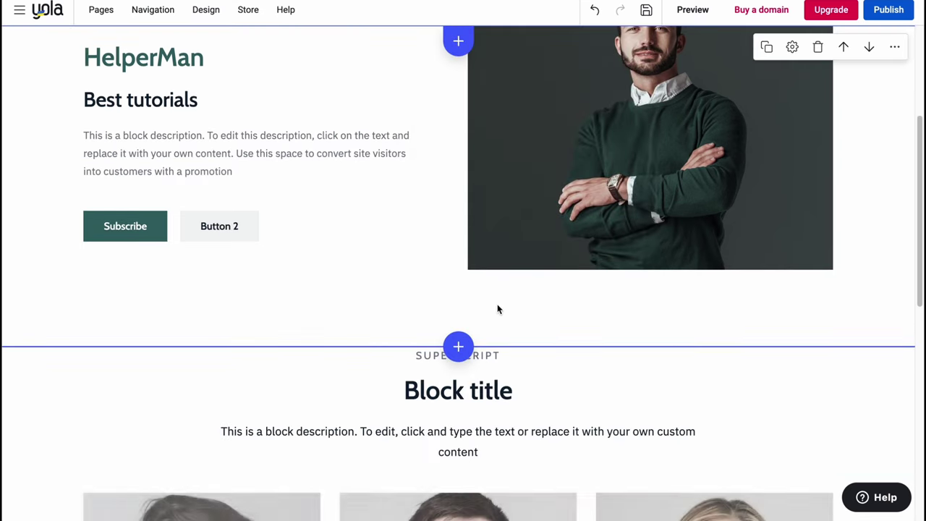
{"action": "scroll", "coordinate": [497, 248], "scroll_direction": "up", "scroll_amount": 2}
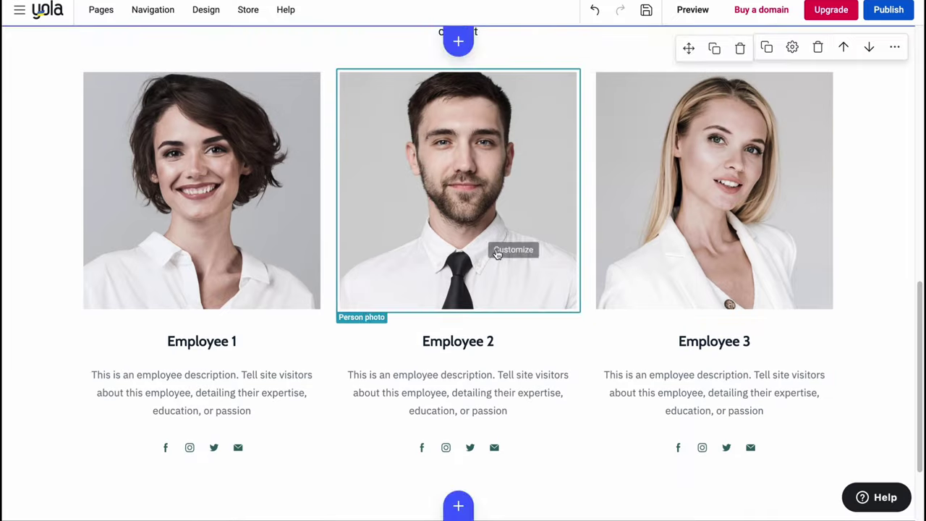
{"action": "left_click", "coordinate": [490, 243]}
{"action": "scroll", "coordinate": [490, 243], "scroll_direction": "up", "scroll_amount": 2}
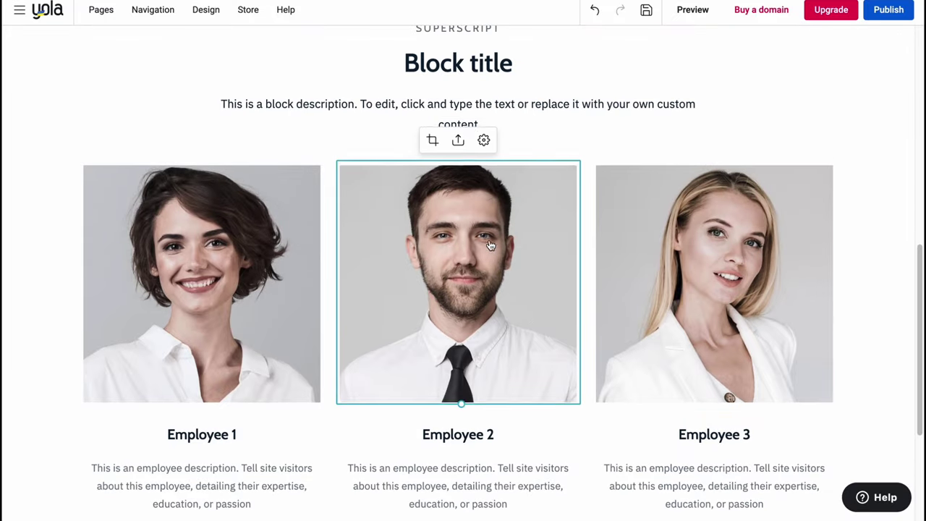
{"action": "left_click", "coordinate": [458, 143]}
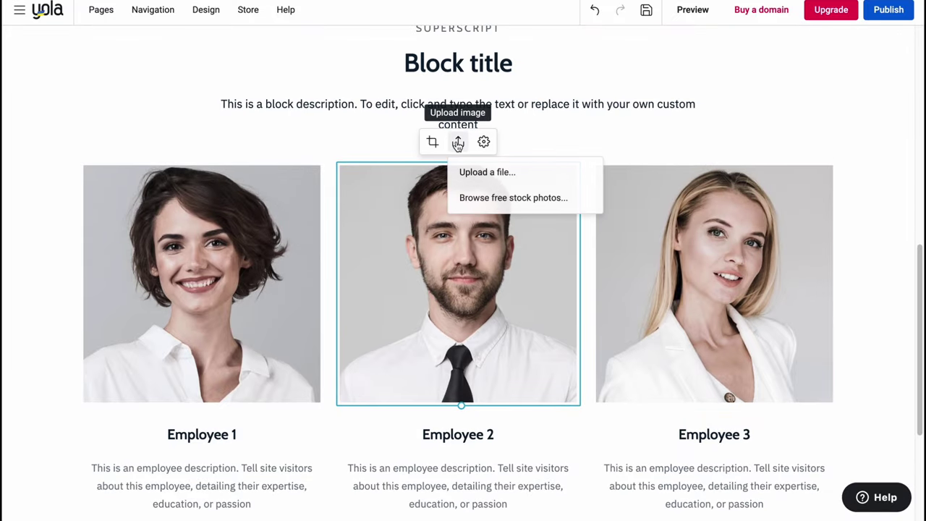
{"action": "left_click", "coordinate": [492, 171]}
{"action": "left_click", "coordinate": [344, 255]}
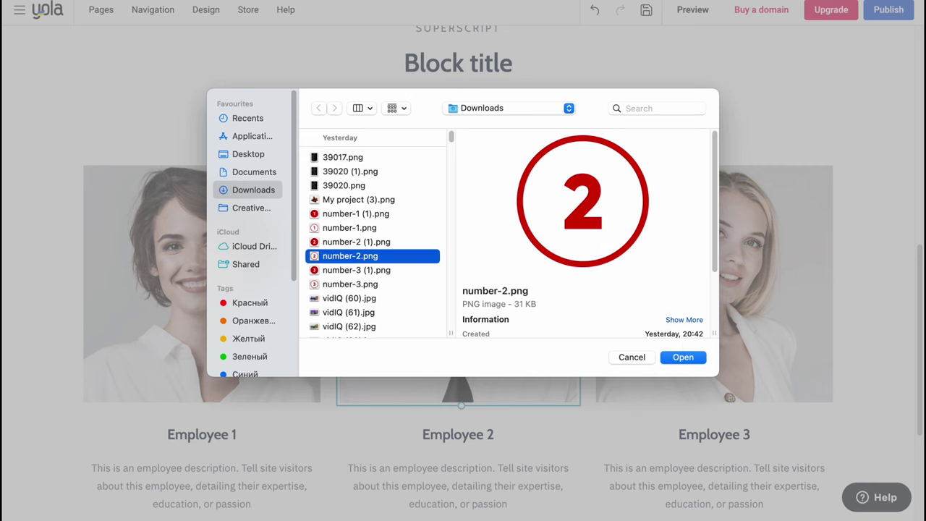
{"action": "left_click", "coordinate": [683, 358]}
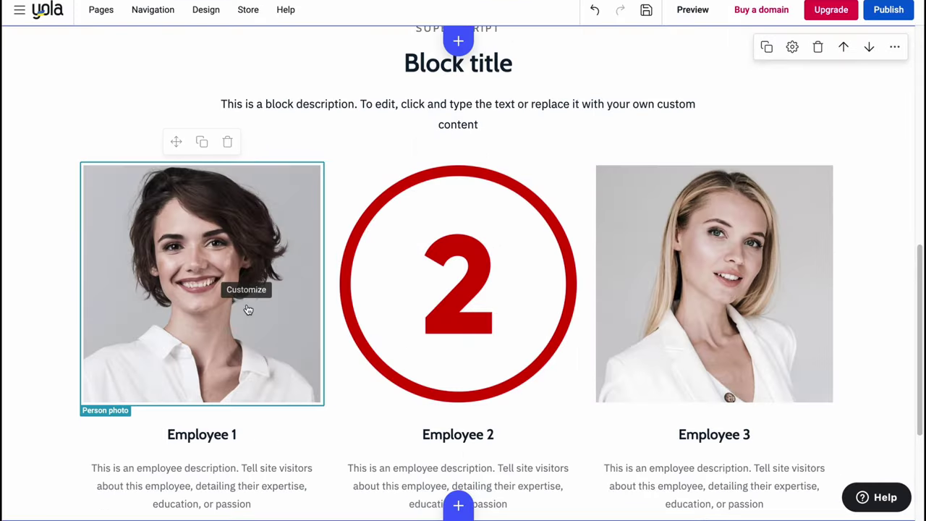
Adjust the new Employee 2 image's height and close its media settings without changes.
{"action": "scroll", "coordinate": [418, 254], "scroll_direction": "up", "scroll_amount": 1}
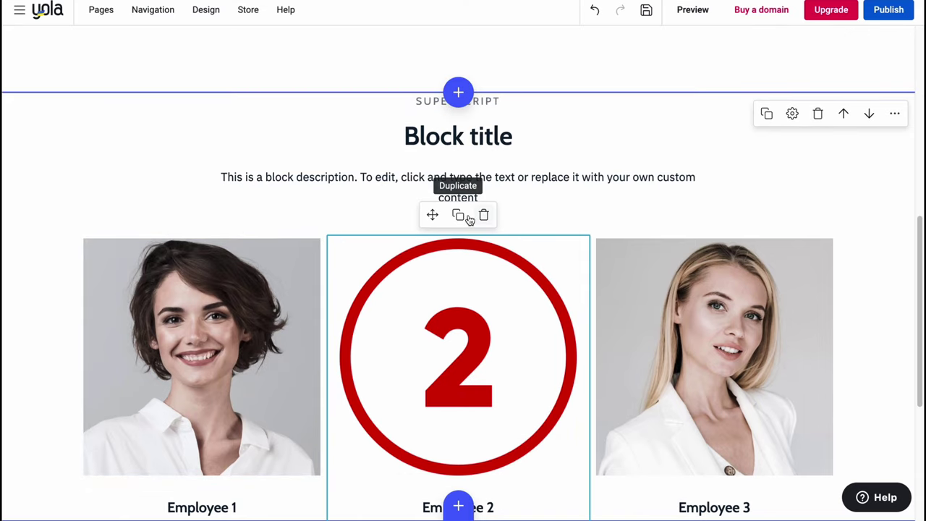
{"action": "left_click", "coordinate": [465, 341]}
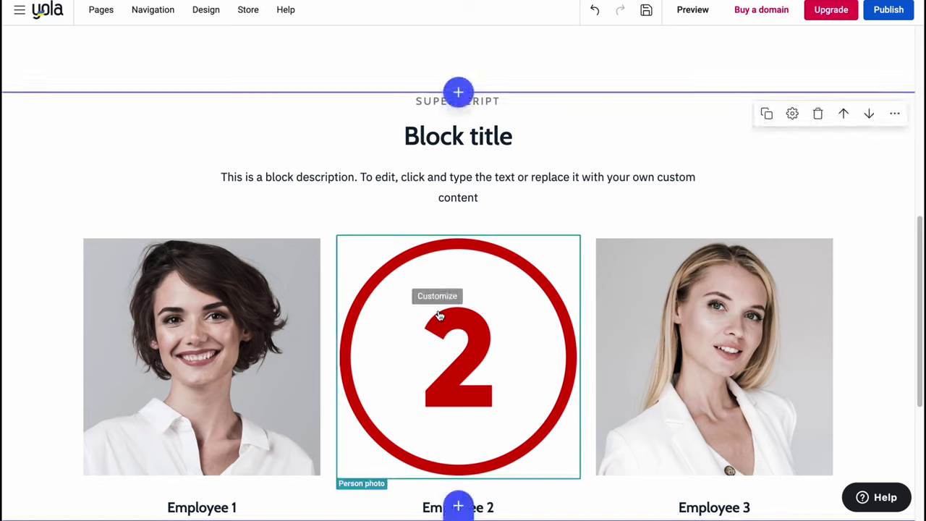
{"action": "left_click_drag", "start_coordinate": [461, 479], "coordinate": [498, 480]}
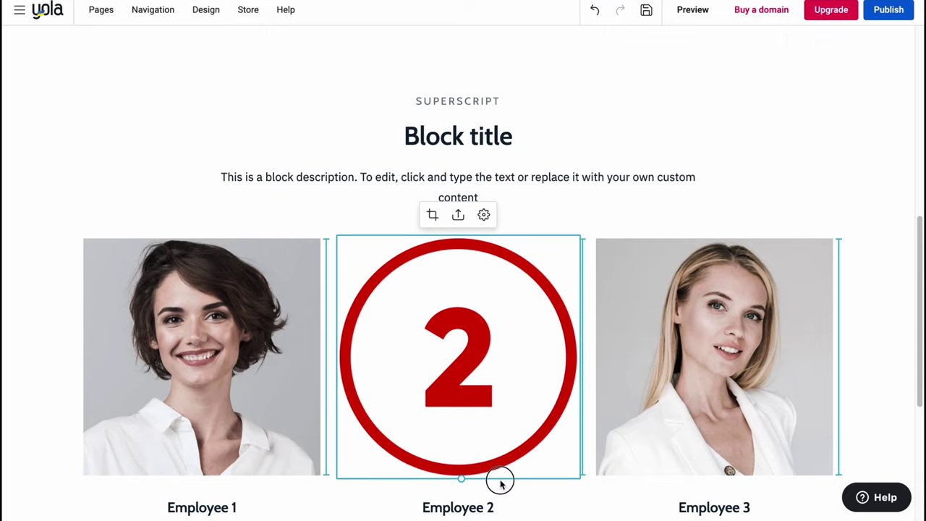
{"action": "left_click", "coordinate": [484, 214]}
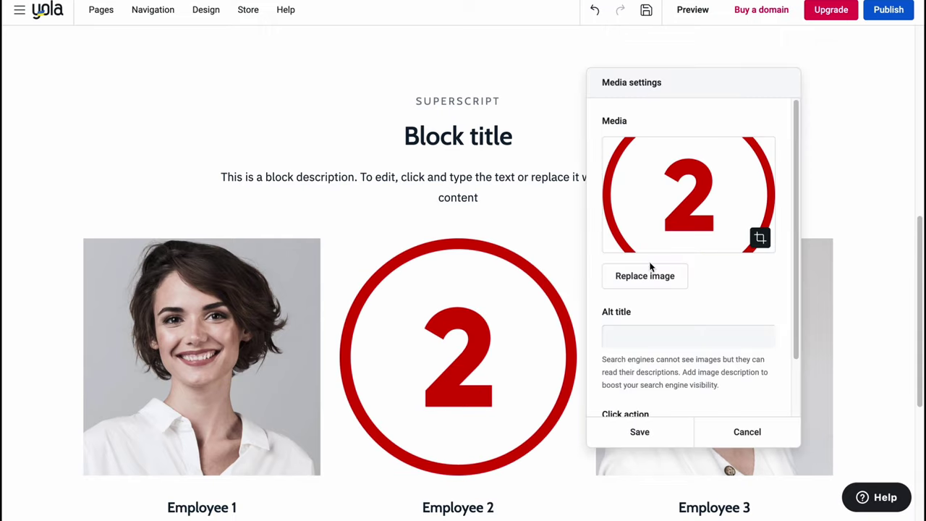
{"action": "scroll", "coordinate": [651, 268], "scroll_direction": "down", "scroll_amount": 2}
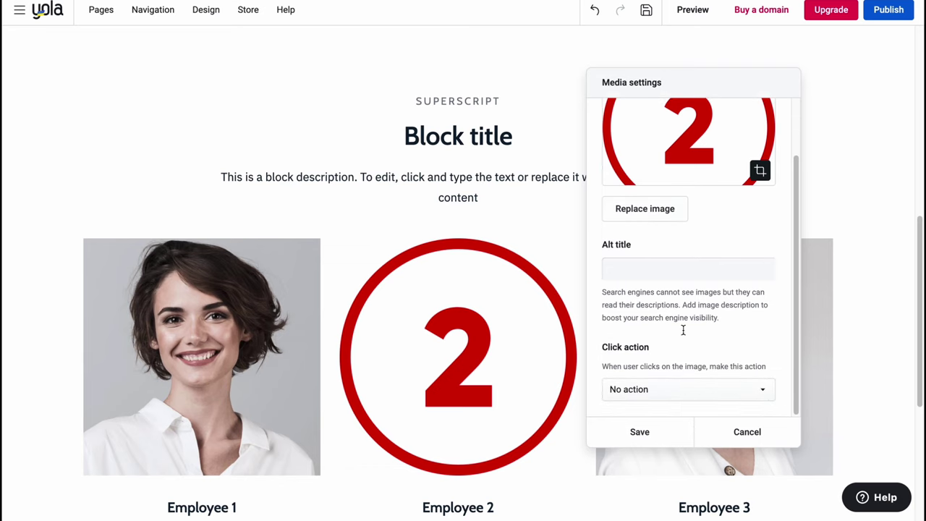
{"action": "left_click", "coordinate": [757, 437]}
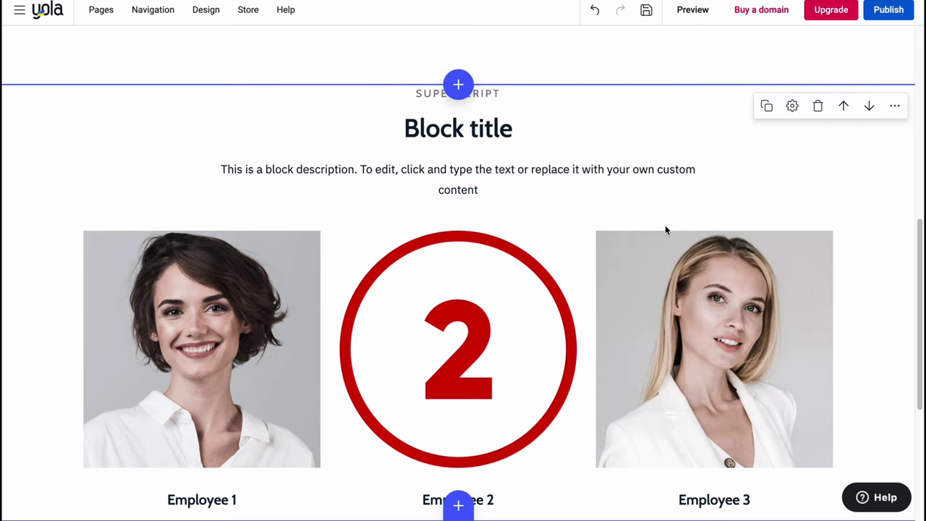
{"action": "scroll", "coordinate": [665, 229], "scroll_direction": "up", "scroll_amount": 4}
{"action": "left_click", "coordinate": [458, 384]}
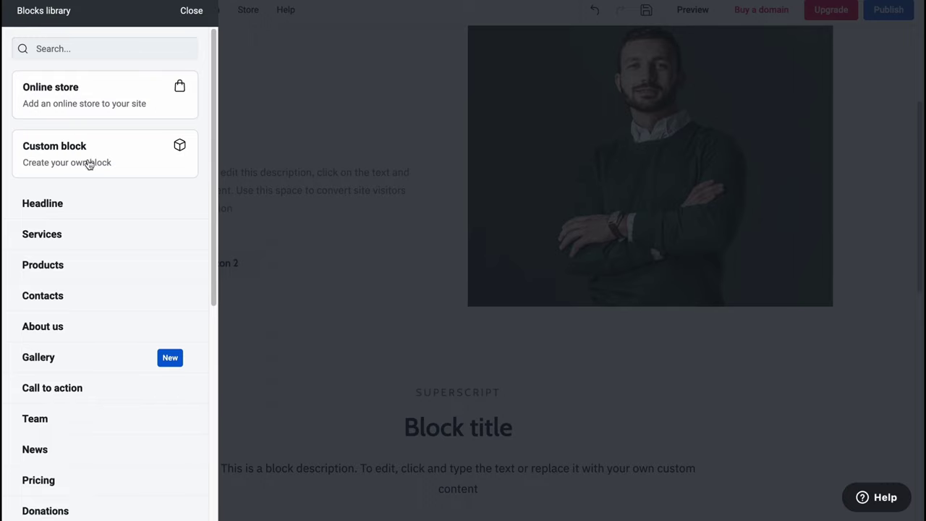
{"action": "scroll", "coordinate": [80, 288], "scroll_direction": "down", "scroll_amount": 1}
{"action": "scroll", "coordinate": [99, 479], "scroll_direction": "down", "scroll_amount": 6}
{"action": "left_click", "coordinate": [385, 199]}
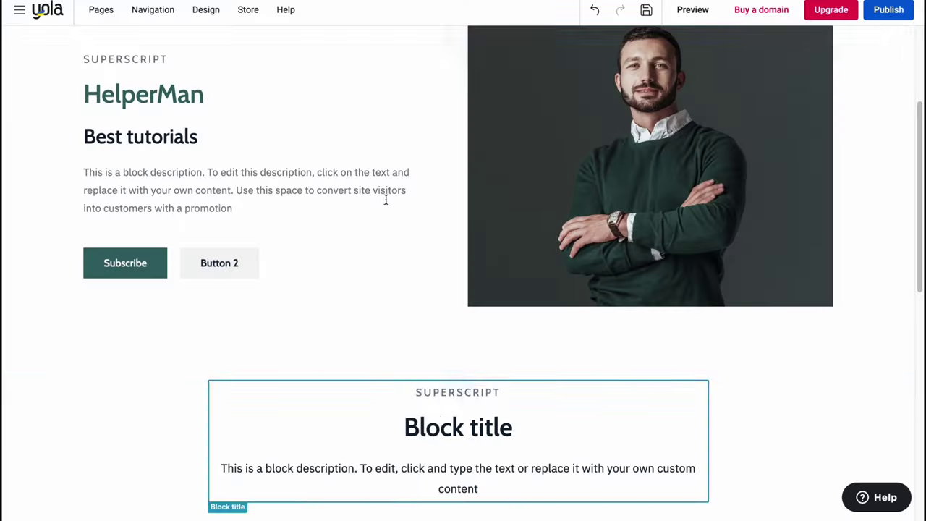
{"action": "scroll", "coordinate": [336, 255], "scroll_direction": "up", "scroll_amount": 3}
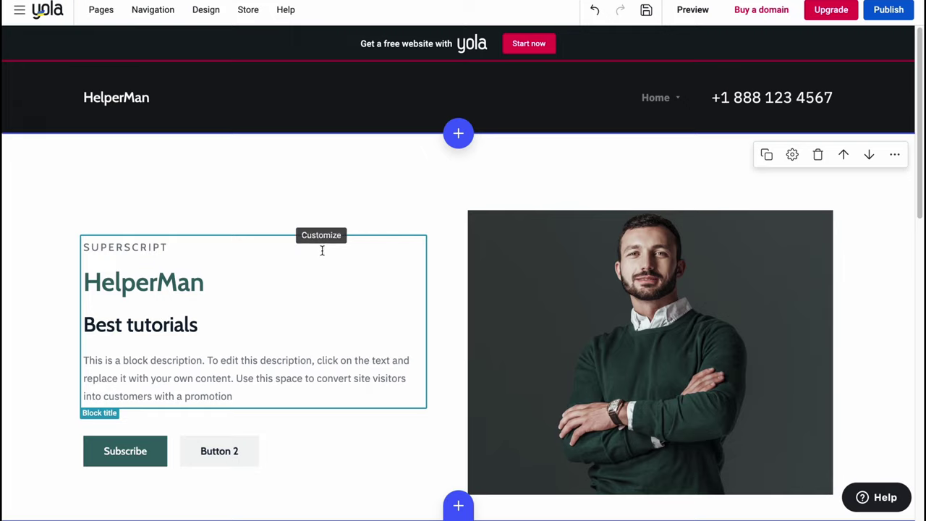
{"action": "scroll", "coordinate": [322, 249], "scroll_direction": "down", "scroll_amount": 5}
{"action": "scroll", "coordinate": [322, 249], "scroll_direction": "down", "scroll_amount": 2}
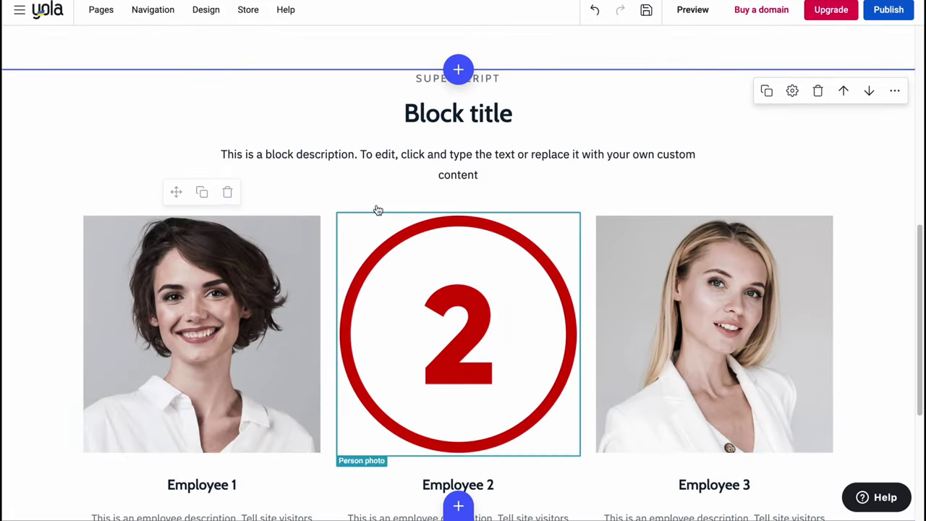
Publish the site and check it live at helperman.yolasite.com.
{"action": "left_click", "coordinate": [889, 11]}
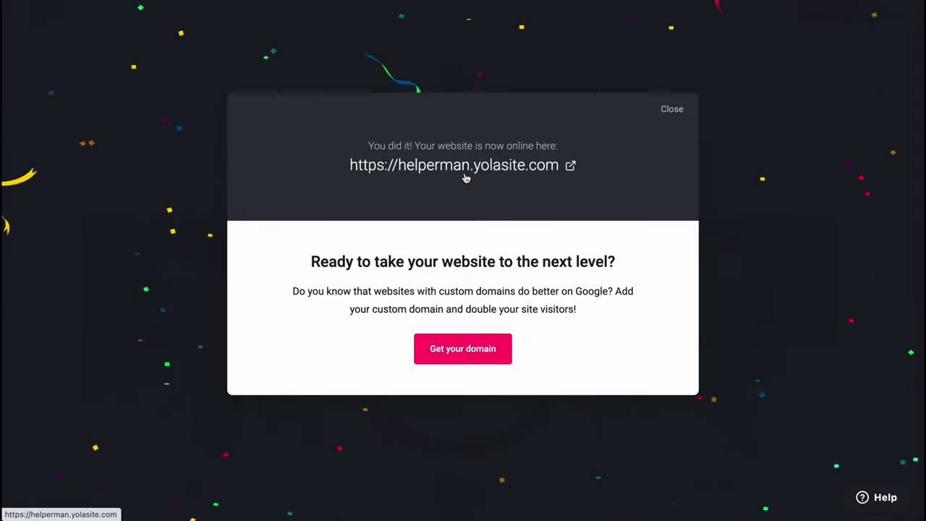
{"action": "left_click", "coordinate": [497, 174]}
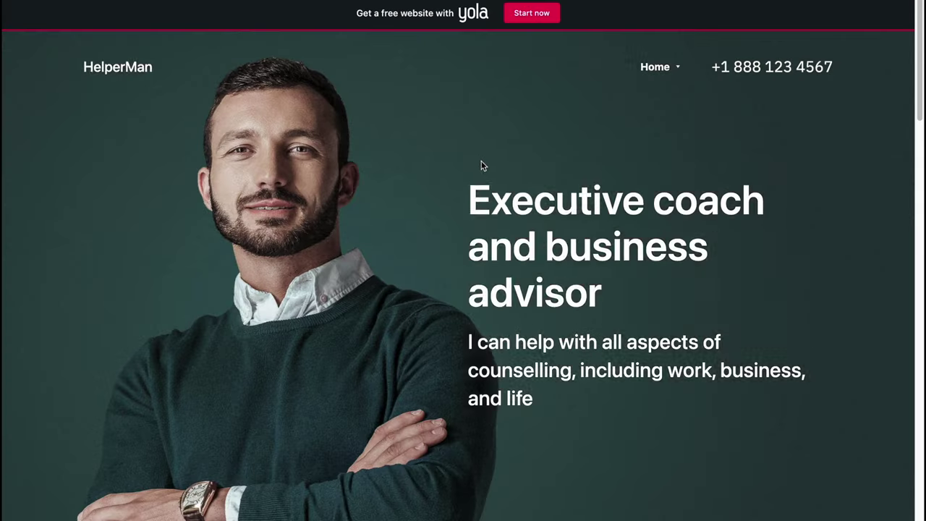
{"action": "key", "text": "ctrl+w"}
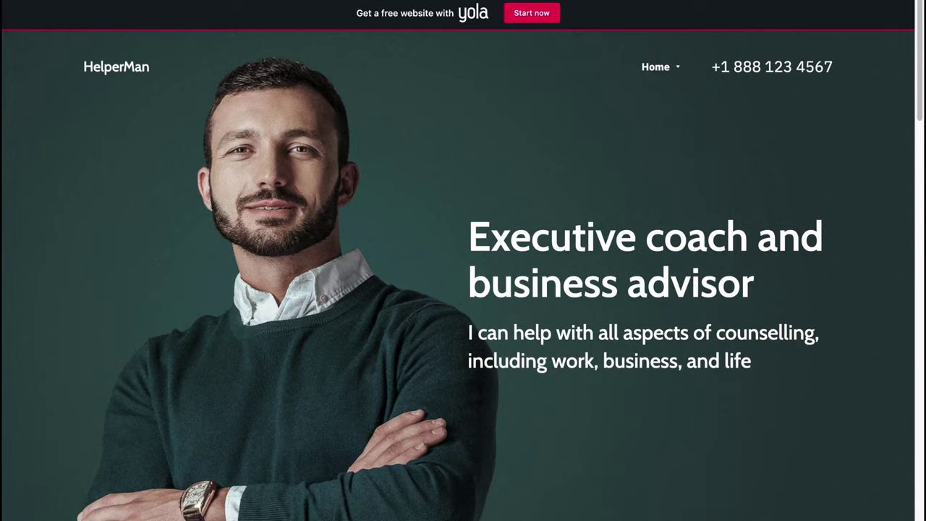
Dismiss the publish success message to return to the editor.
{"action": "scroll", "coordinate": [471, 203], "scroll_direction": "down", "scroll_amount": 15}
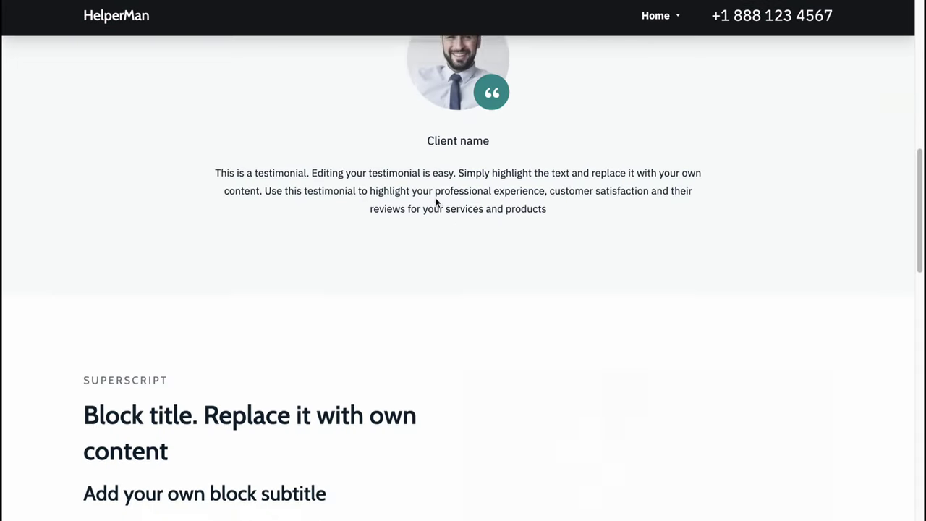
{"action": "scroll", "coordinate": [434, 196], "scroll_direction": "down", "scroll_amount": 10}
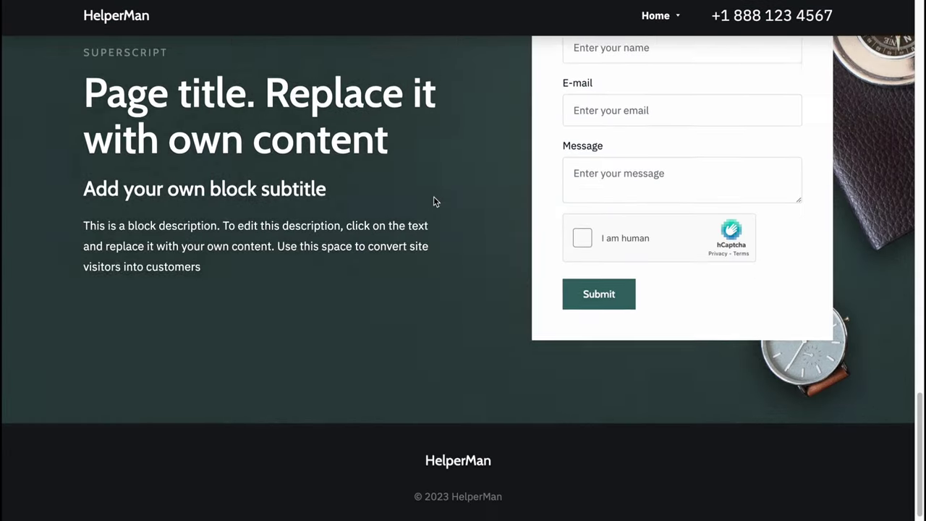
{"action": "scroll", "coordinate": [434, 196], "scroll_direction": "up", "scroll_amount": 15}
{"action": "scroll", "coordinate": [434, 196], "scroll_direction": "up", "scroll_amount": 8}
{"action": "scroll", "coordinate": [514, 217], "scroll_direction": "down", "scroll_amount": 20}
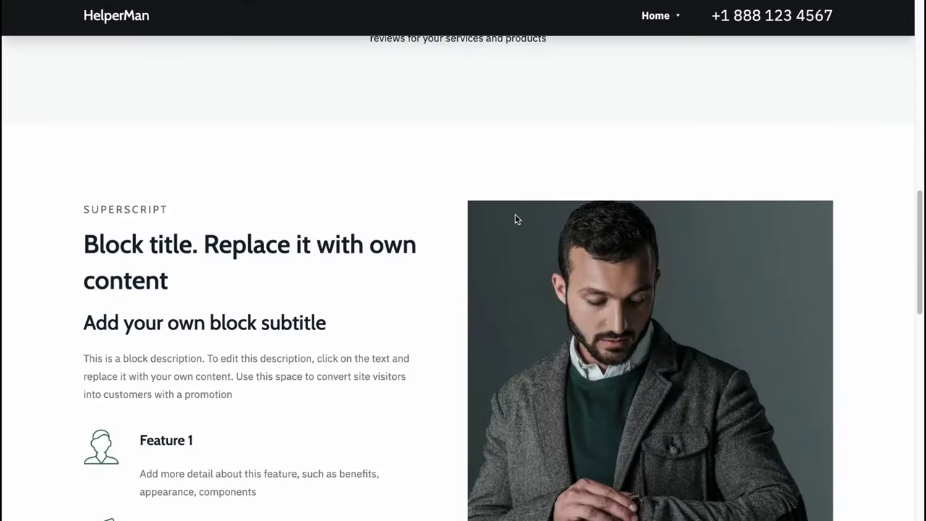
{"action": "scroll", "coordinate": [508, 222], "scroll_direction": "up", "scroll_amount": 20}
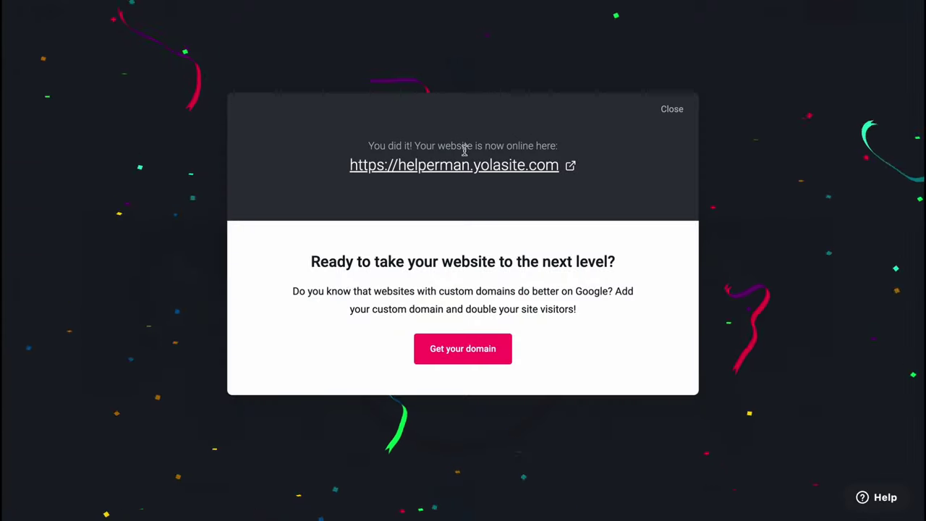
{"action": "left_click", "coordinate": [673, 108]}
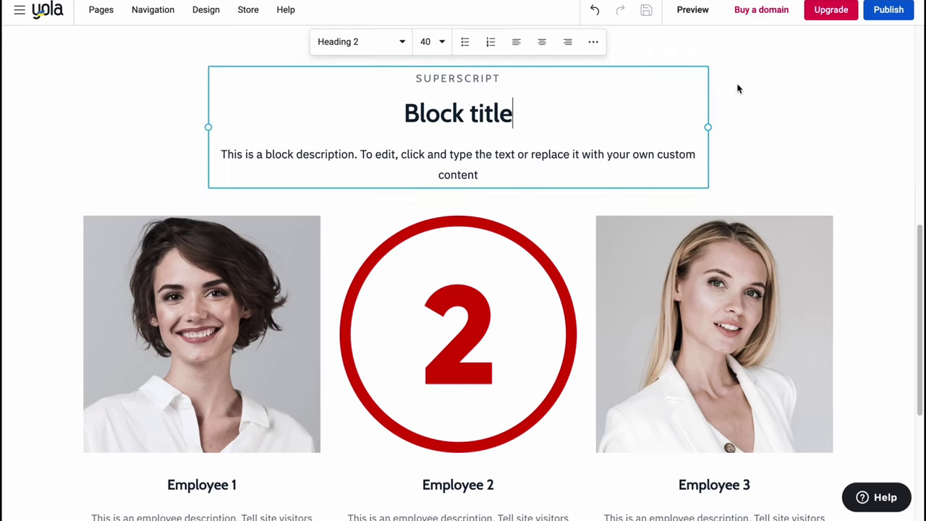
Review the Gold, Silver, Bronze and Free plan prices and features on the Upgrade page.
{"action": "left_click", "coordinate": [823, 16]}
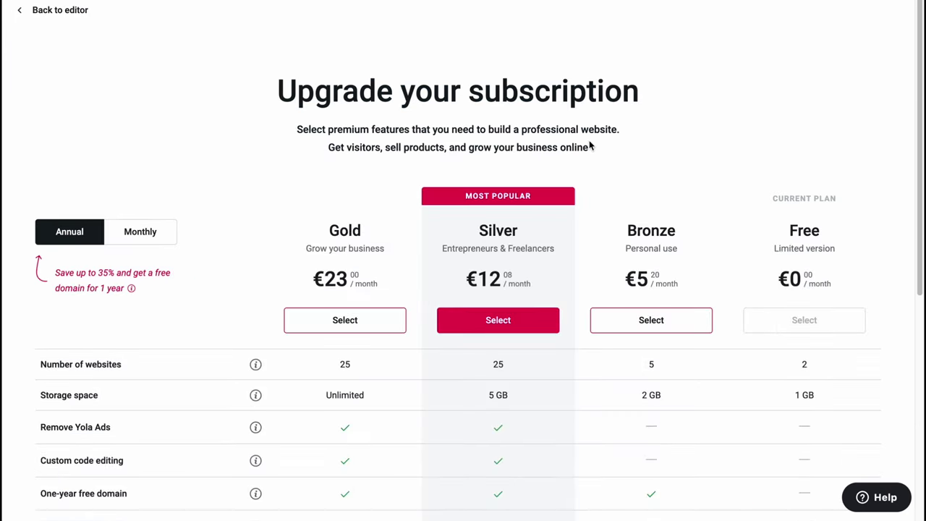
{"action": "scroll", "coordinate": [589, 145], "scroll_direction": "down", "scroll_amount": 2}
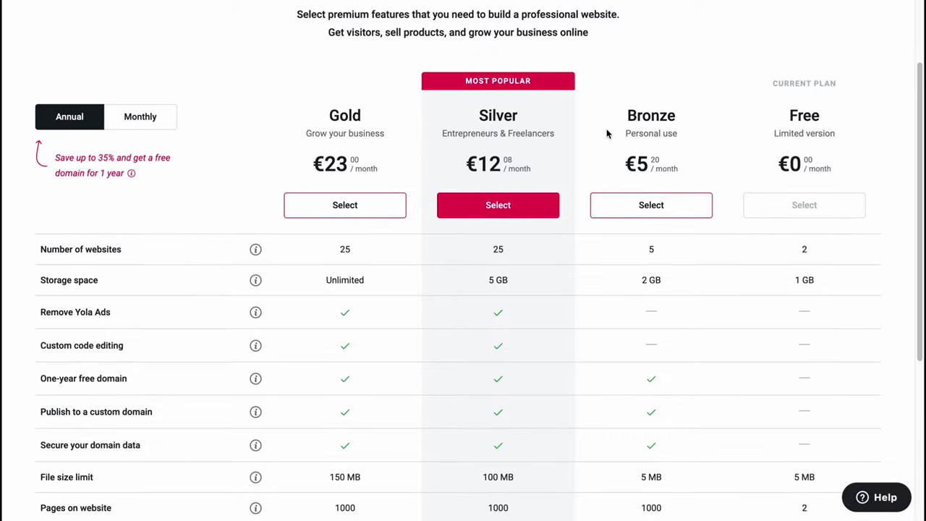
{"action": "scroll", "coordinate": [655, 194], "scroll_direction": "down", "scroll_amount": 1}
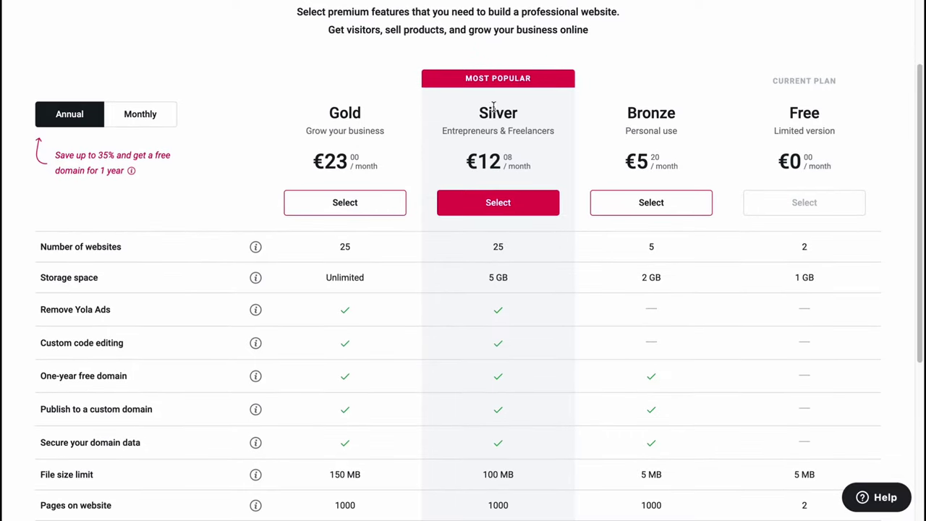
{"action": "scroll", "coordinate": [558, 265], "scroll_direction": "down", "scroll_amount": 2}
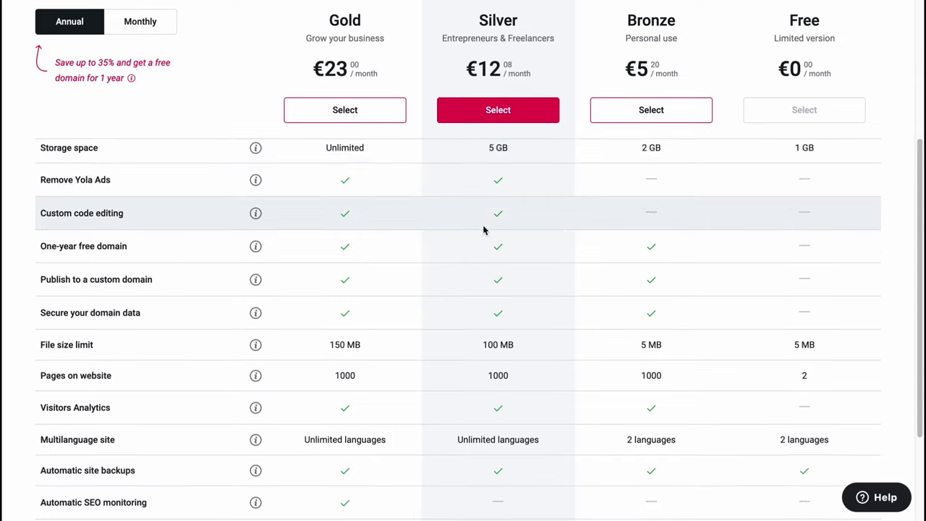
{"action": "scroll", "coordinate": [480, 259], "scroll_direction": "down", "scroll_amount": 1}
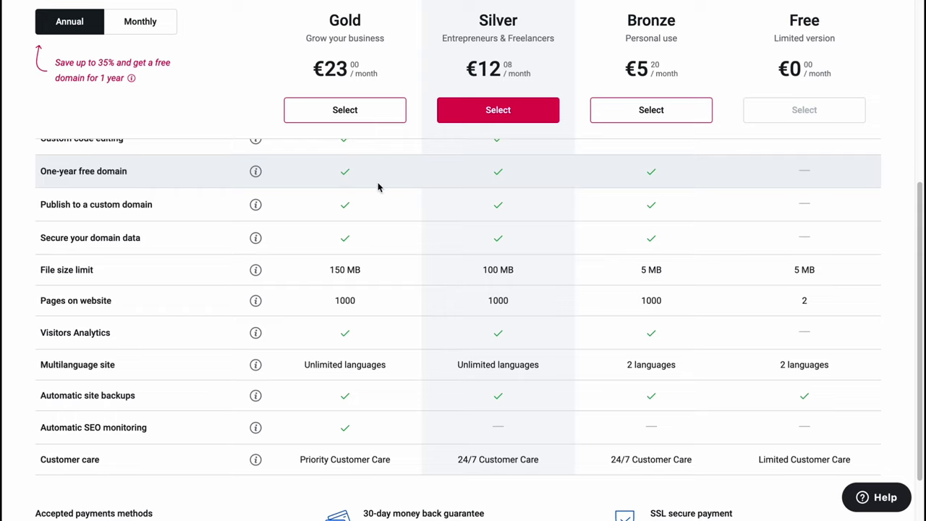
{"action": "scroll", "coordinate": [377, 185], "scroll_direction": "up", "scroll_amount": 1}
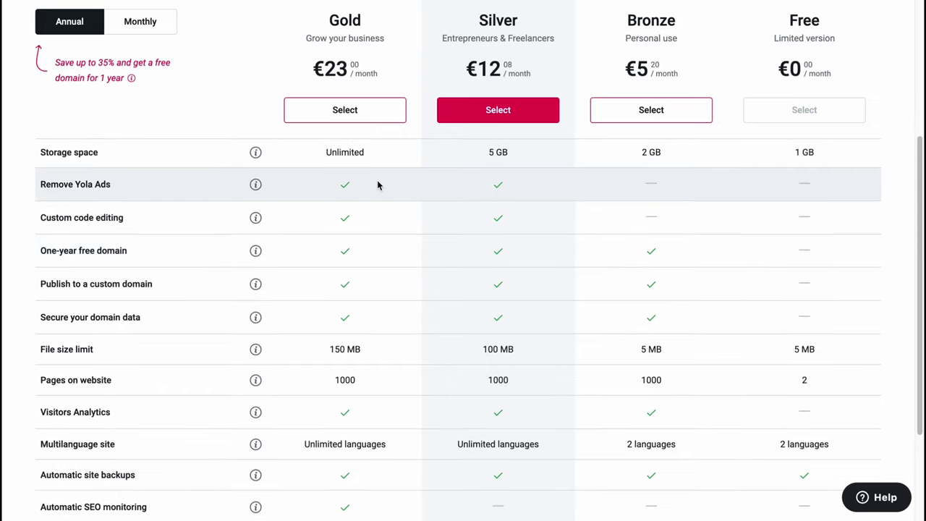
{"action": "scroll", "coordinate": [377, 185], "scroll_direction": "up", "scroll_amount": 3}
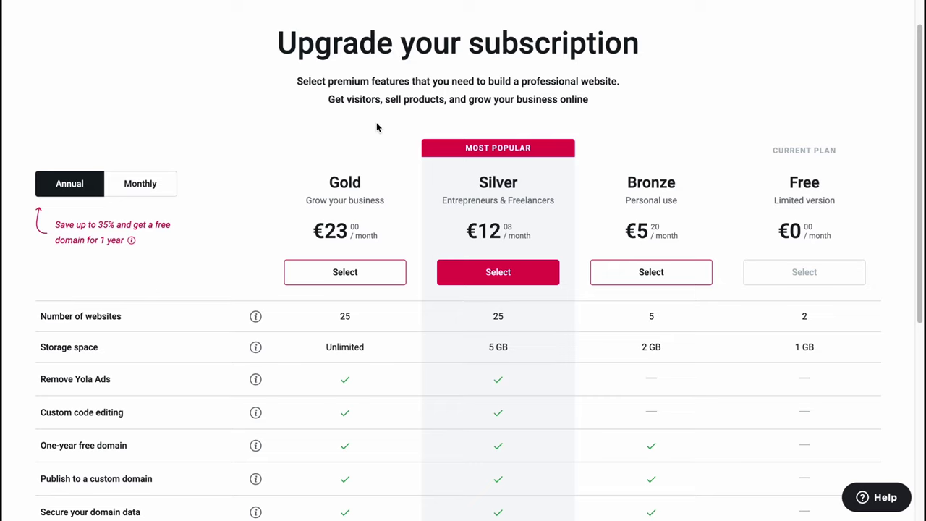
{"action": "scroll", "coordinate": [377, 127], "scroll_direction": "up", "scroll_amount": 1}
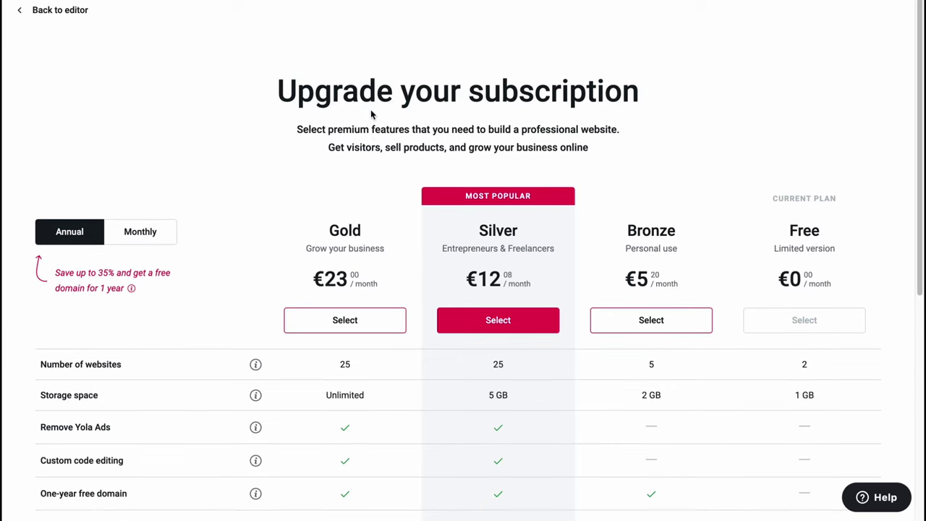